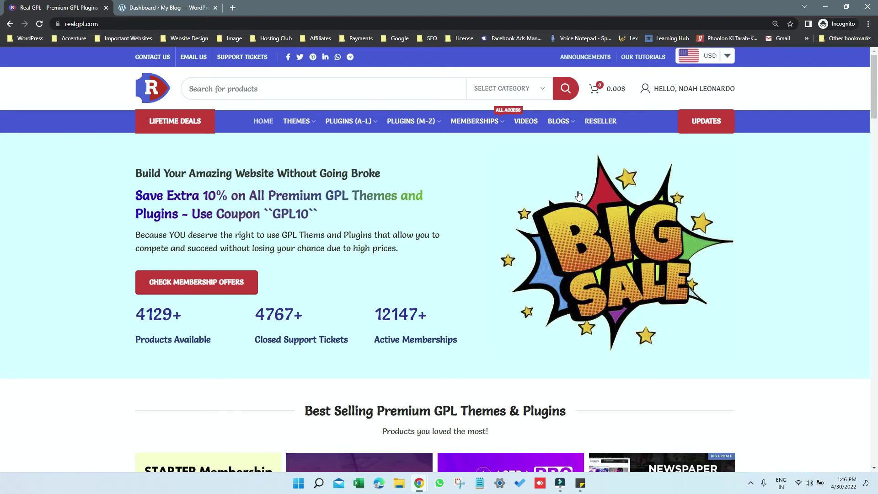
- Search Real GPL for 'ewebot', open the Ewebot Theme GPL v2.6.9 product and download it
scroll(476, 212, "down", 4)
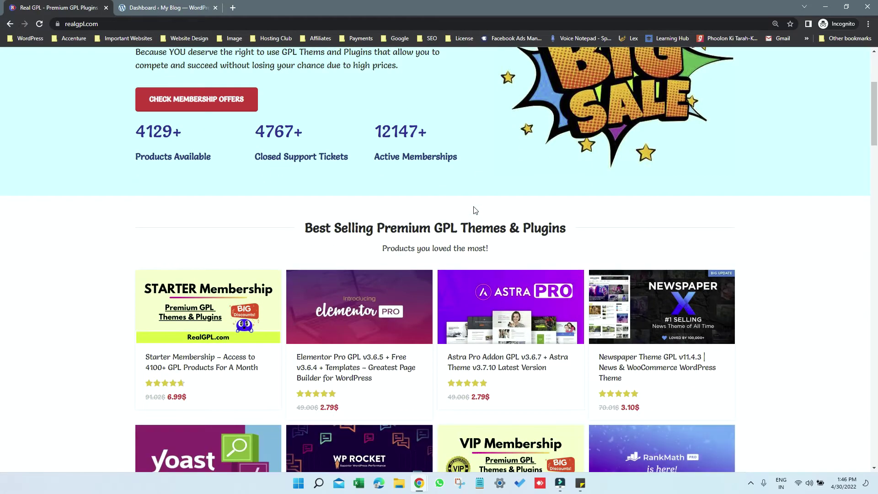
scroll(457, 211, "up", 4)
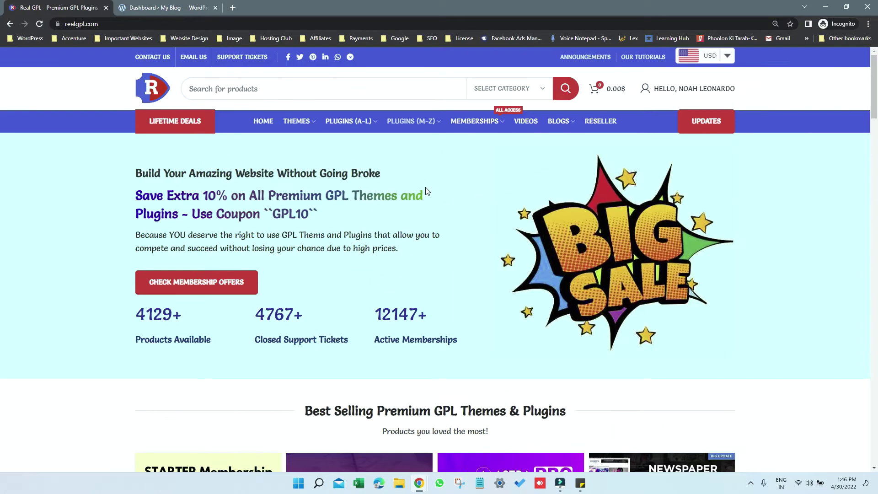
left_click(250, 94)
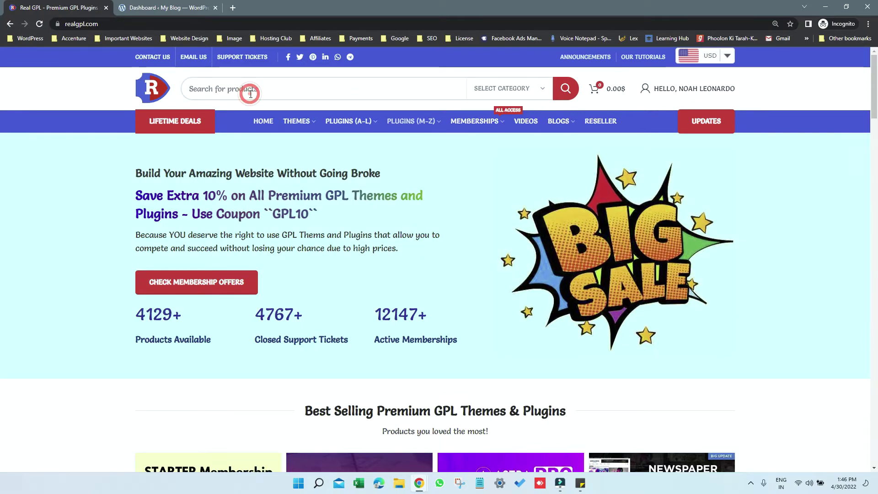
type("eweb")
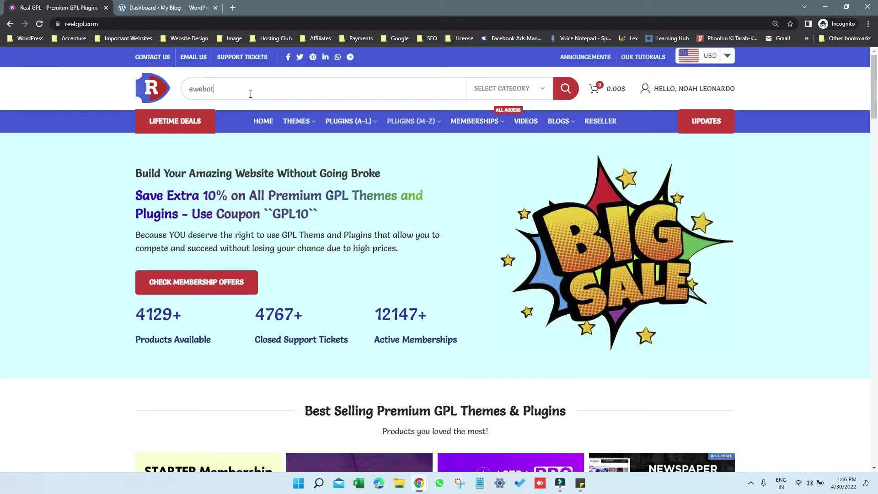
type("ot")
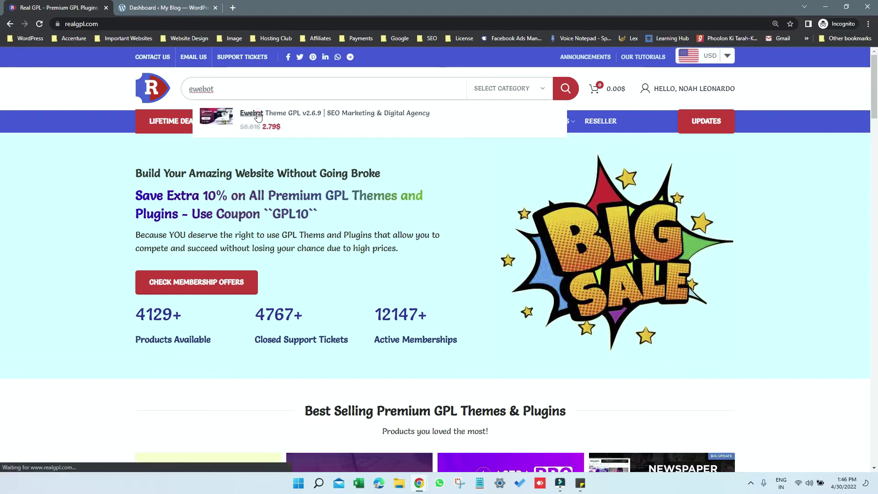
left_click(257, 115)
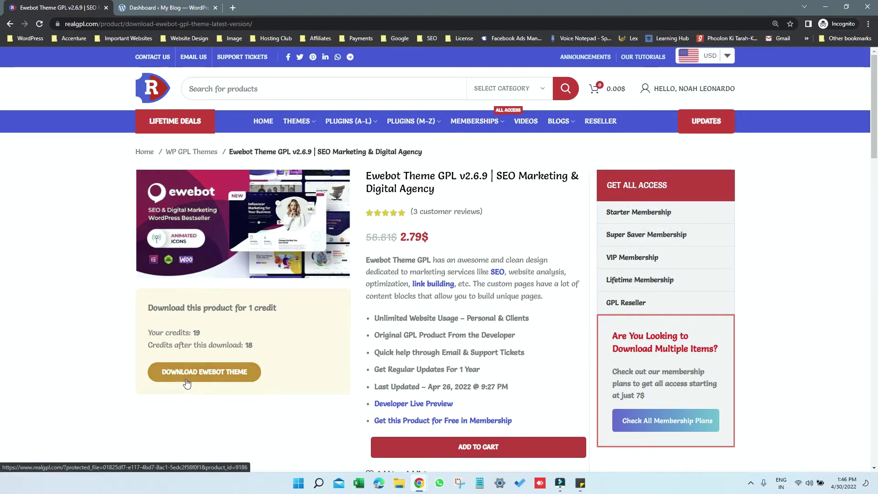
left_click(186, 384)
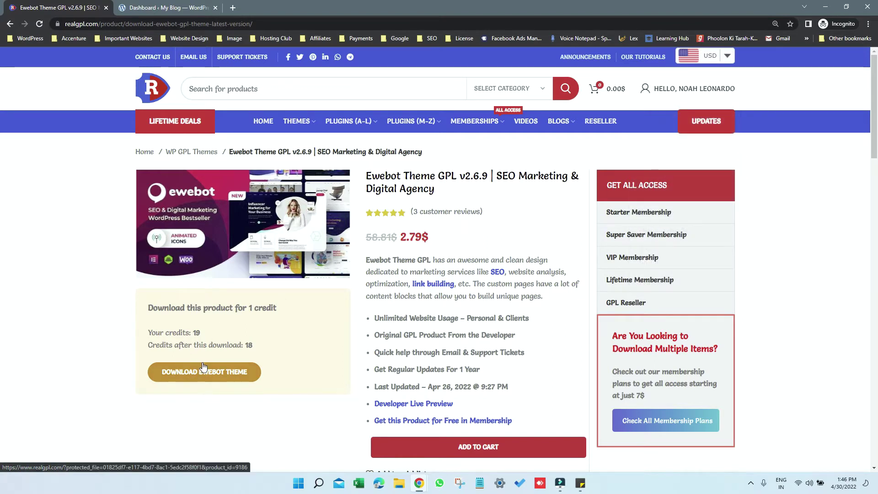
- Extract the ewebot archive in Downloads into a new ewebot folder
left_click(396, 485)
left_click(35, 328)
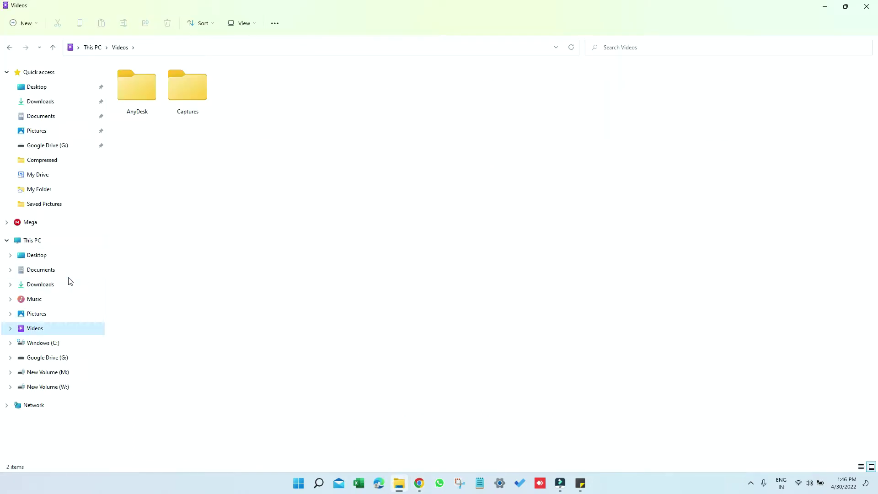
left_click(58, 285)
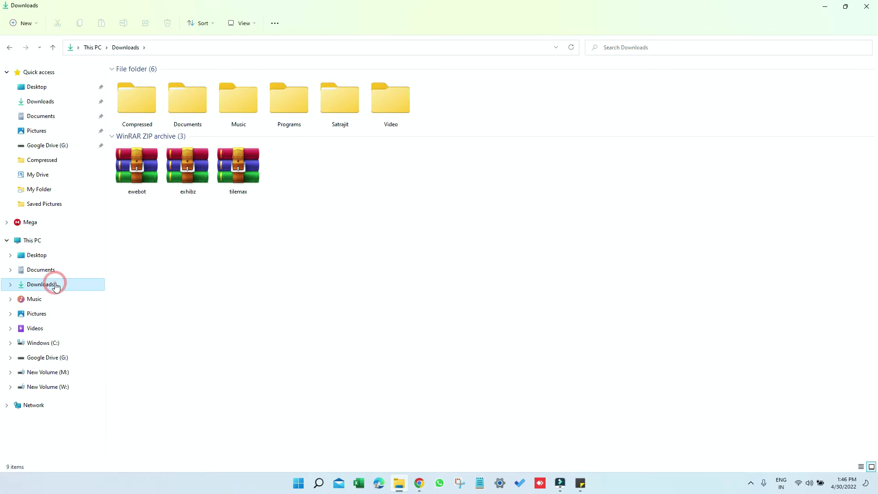
left_click(143, 179)
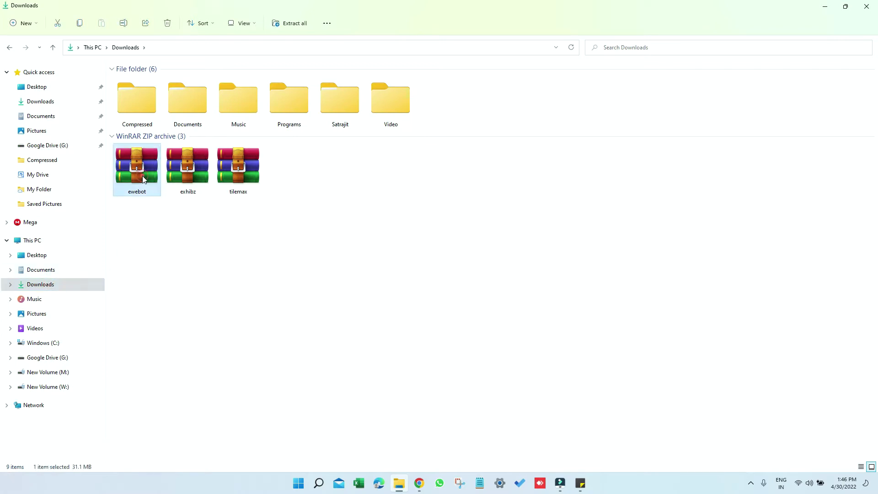
right_click(143, 179)
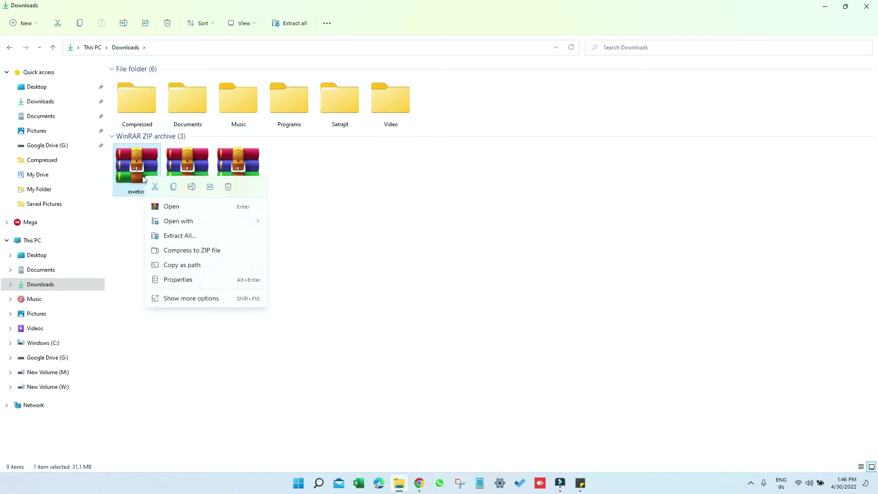
left_click(183, 301)
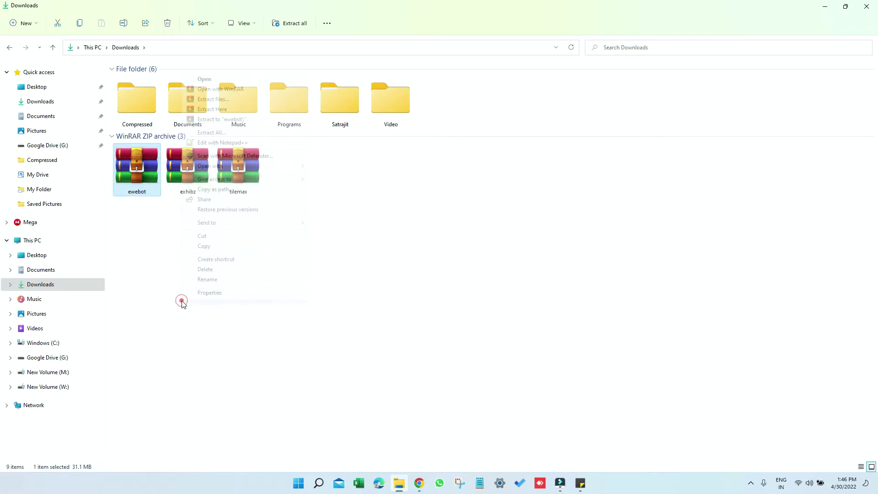
left_click(224, 99)
left_click(463, 345)
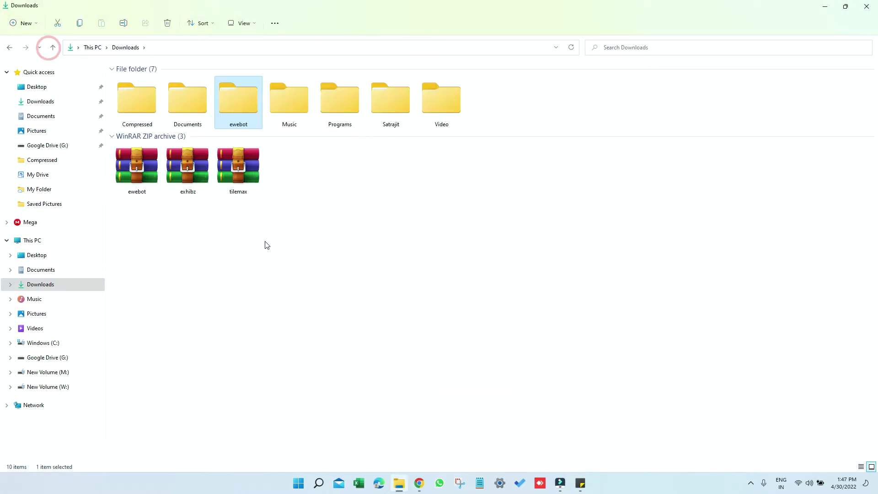
- Browse the Ewebot WP folders: Theme v.2.6.9, Child-Theme-Sample and Demo Import
double_click(243, 106)
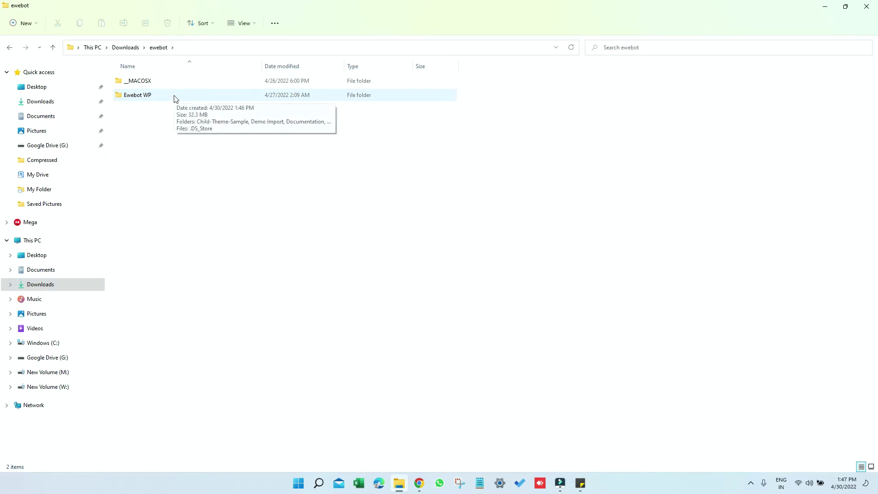
double_click(174, 97)
double_click(153, 141)
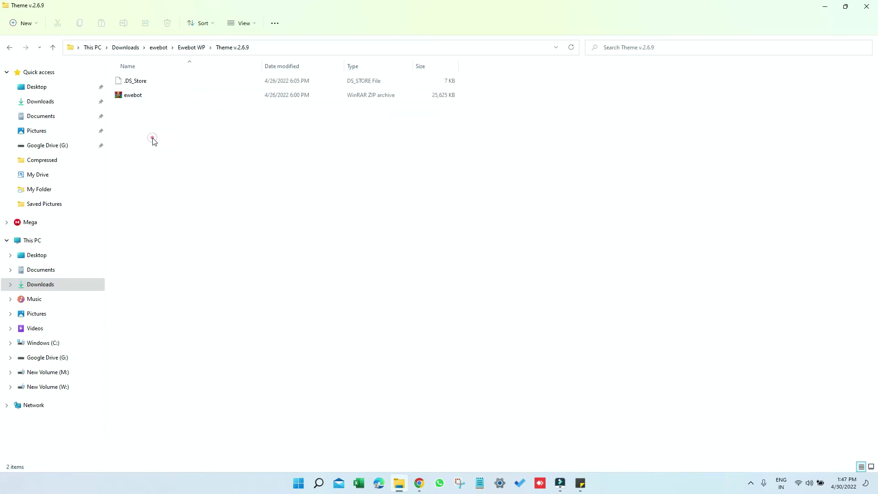
left_click(155, 96)
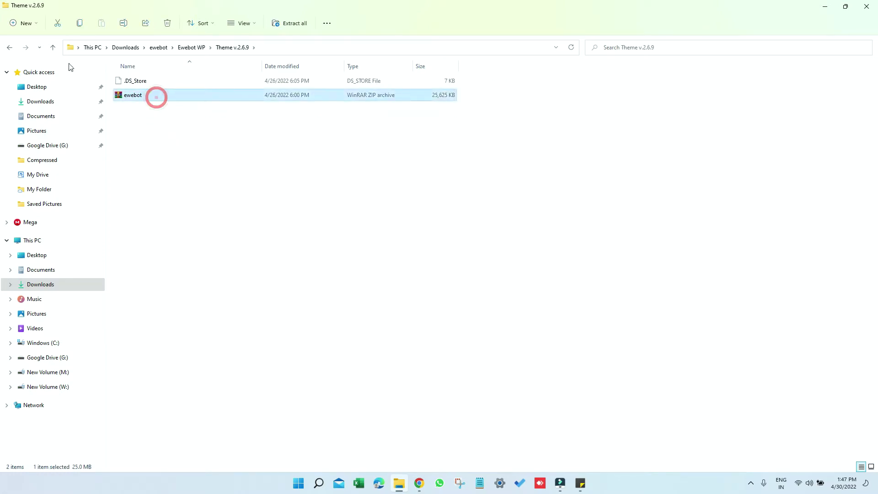
left_click(52, 47)
double_click(151, 82)
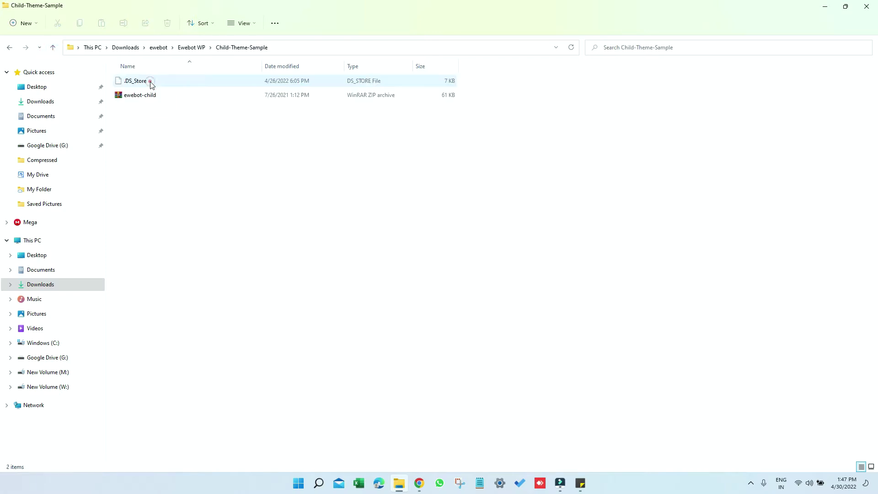
left_click(52, 47)
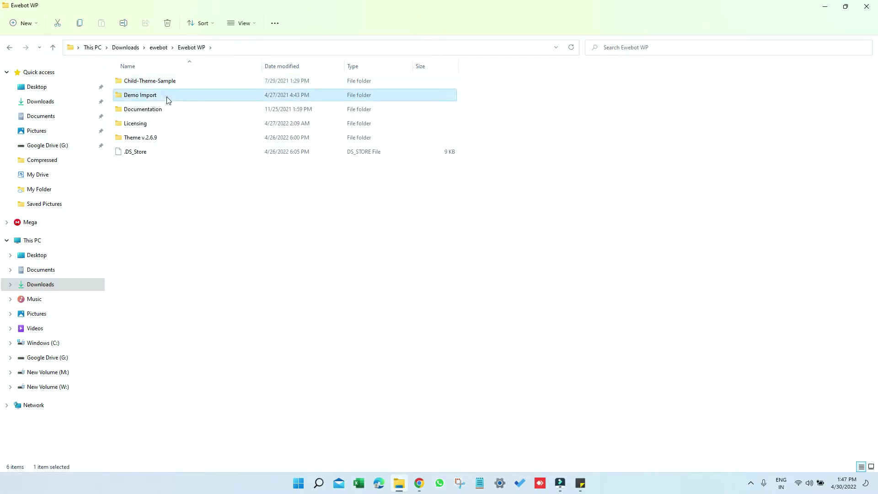
double_click(166, 97)
left_click(53, 48)
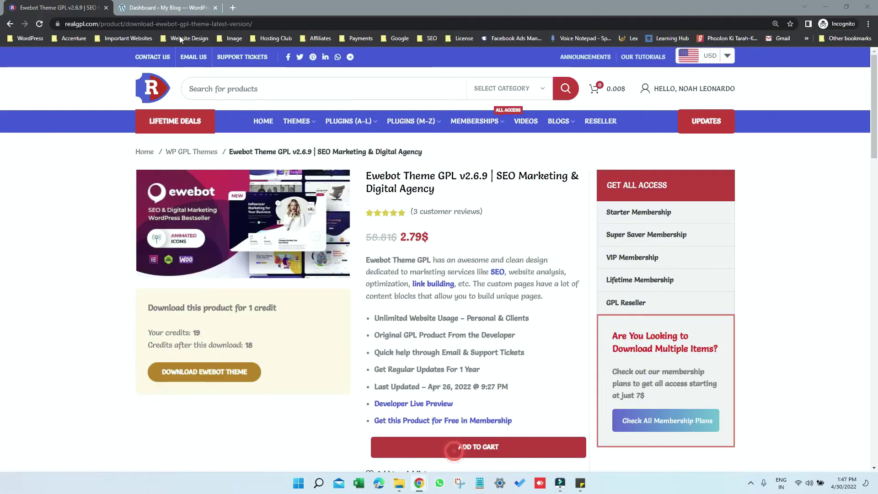
- Open the Themes > Add New > Upload Theme panel in the WordPress dashboard
left_click(453, 450)
left_click(165, 4)
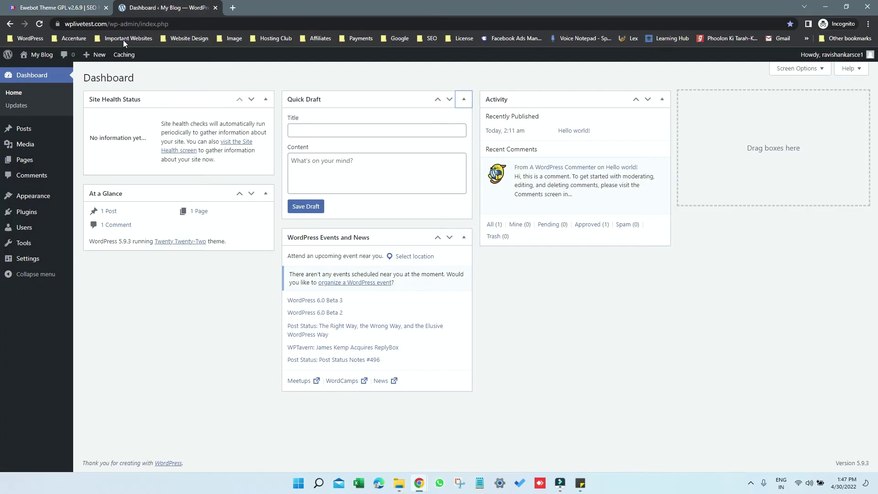
mouse_move(33, 196)
left_click(88, 196)
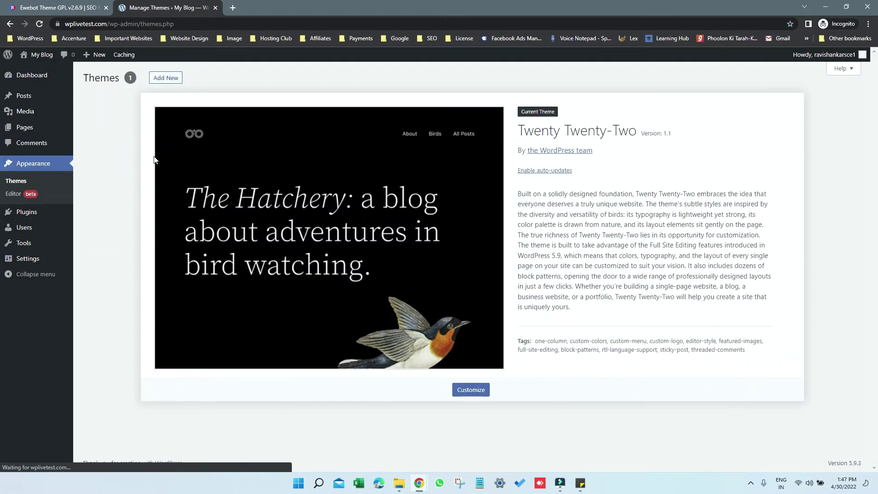
left_click(165, 78)
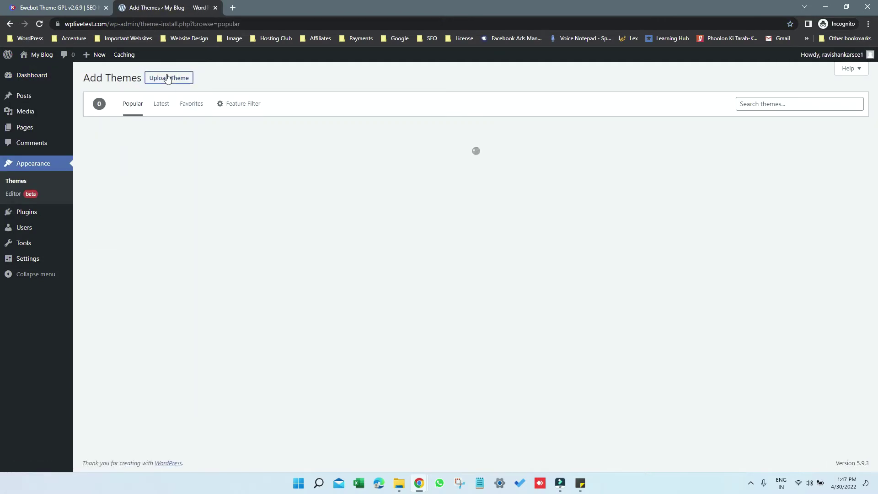
left_click(175, 78)
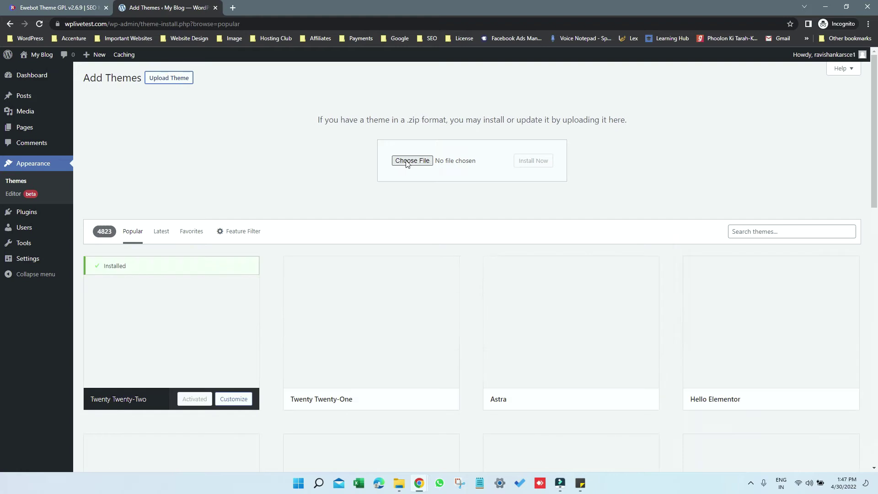
- Upload ewebot.zip from ewebot/Ewebot WP/Theme v.2.6.9 and install it
left_click(408, 161)
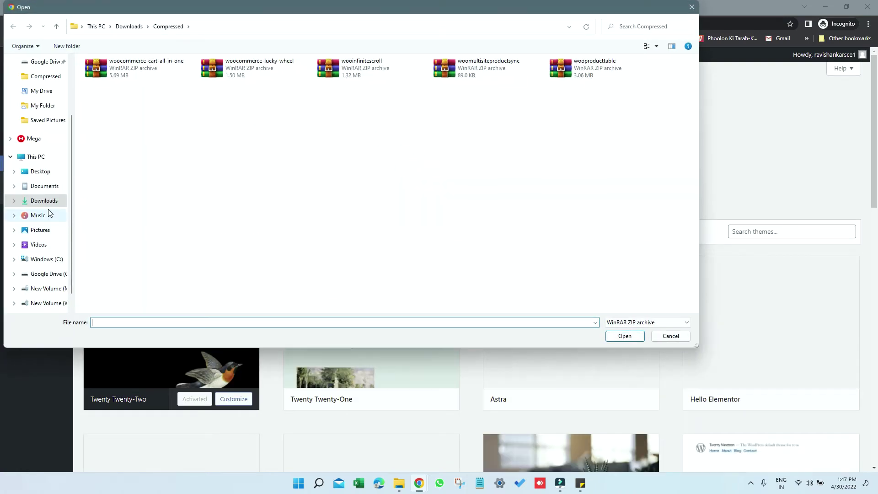
left_click(48, 202)
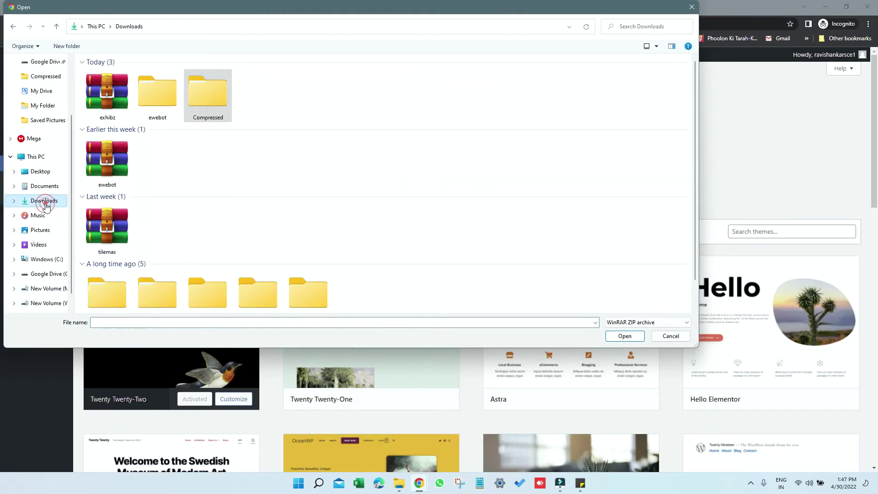
double_click(160, 106)
double_click(128, 92)
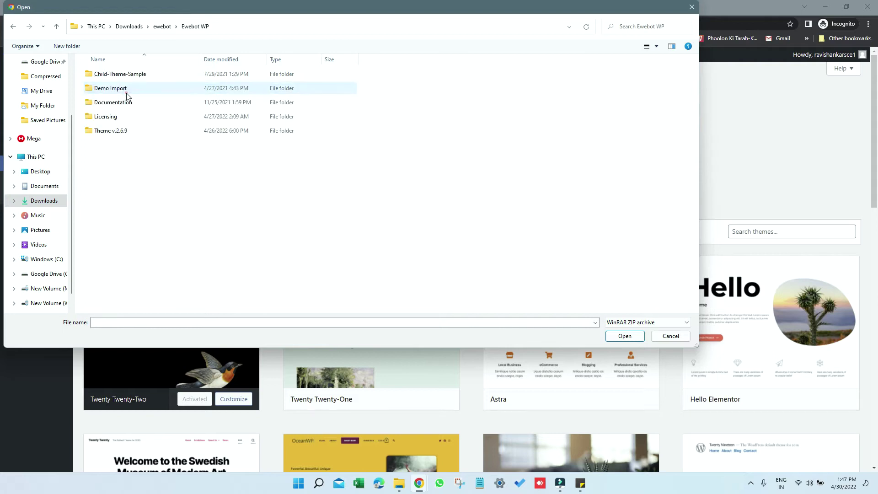
left_click(130, 133)
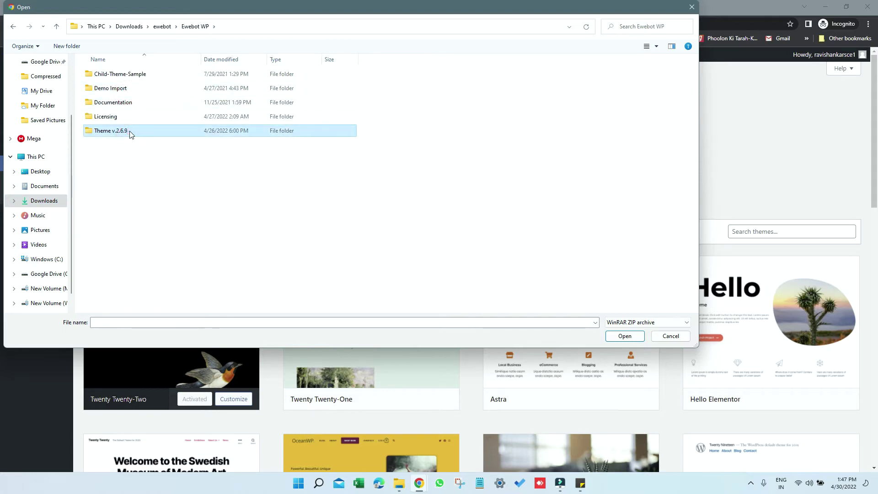
double_click(130, 133)
left_click(145, 78)
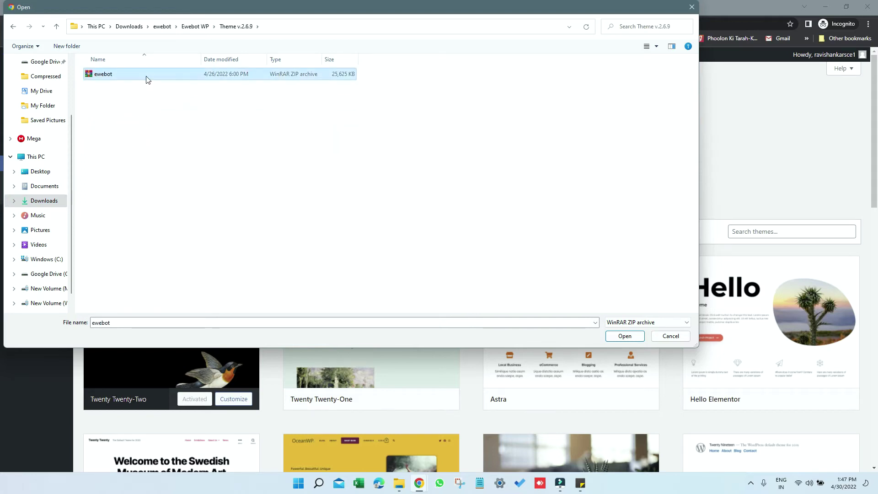
left_click(612, 336)
left_click(536, 162)
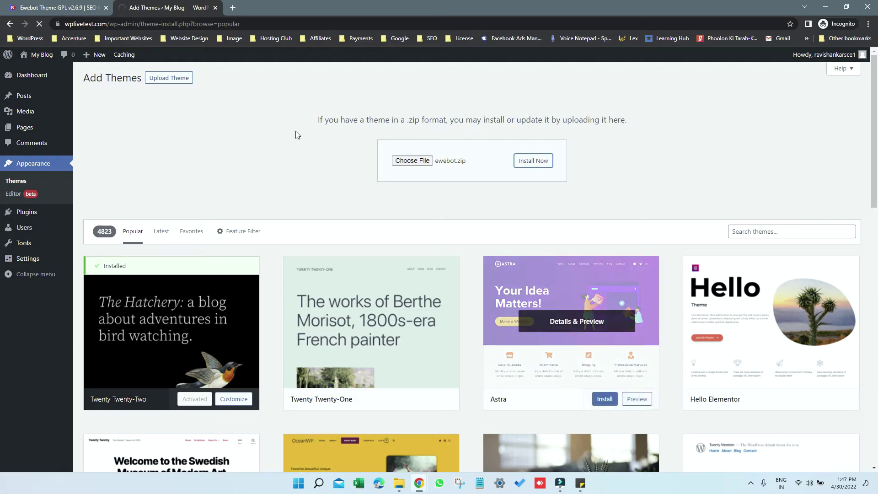
left_click(74, 6)
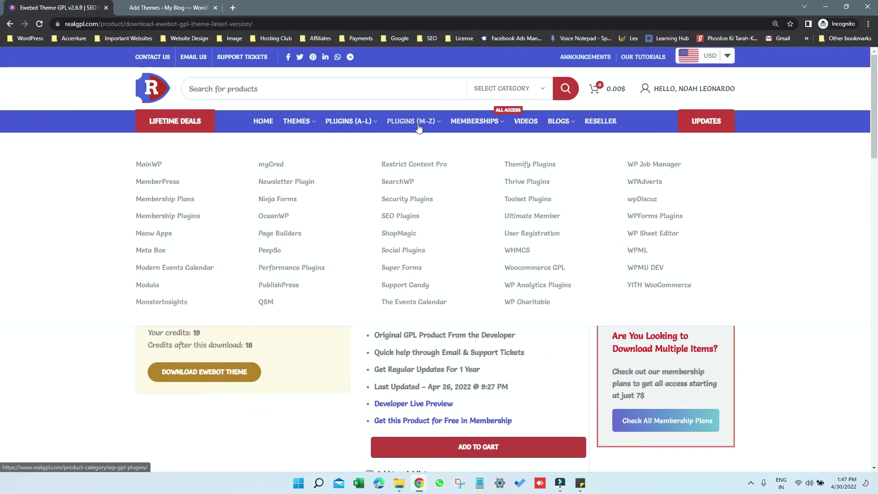
mouse_move(475, 121)
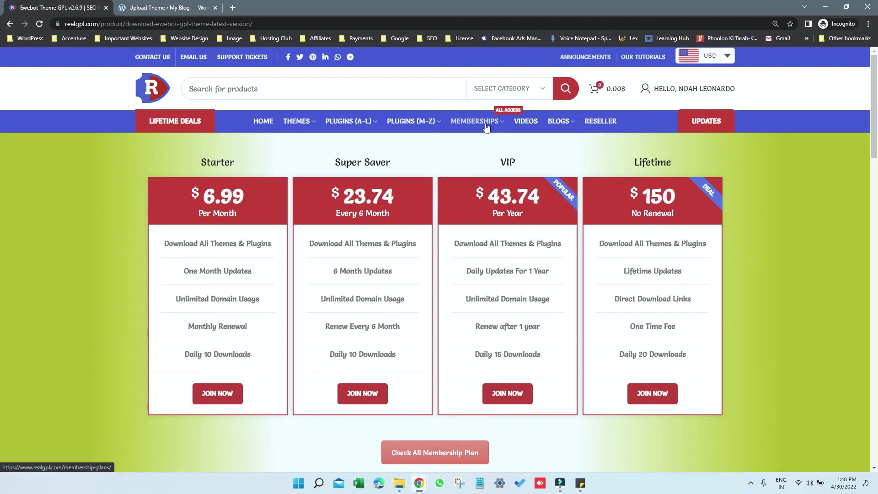
- Go to Real GPL's Lifetime Deals store page
scroll(274, 119, "up", 10)
left_click(170, 125)
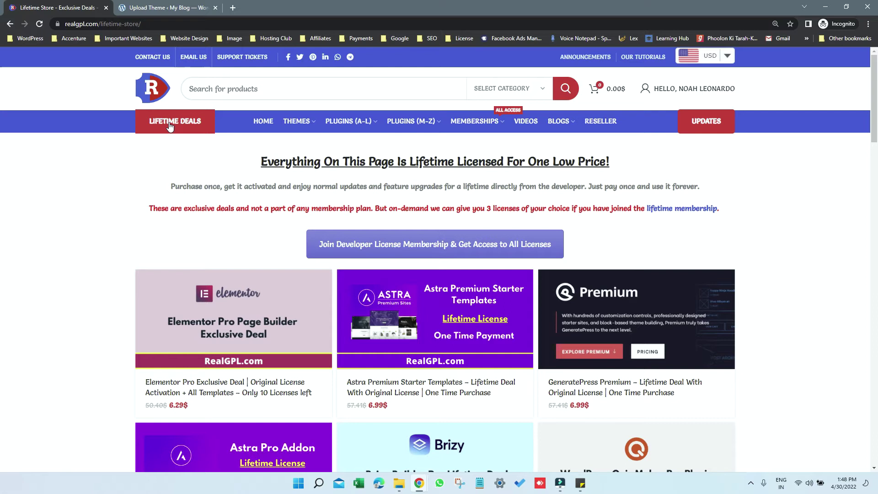
- Upload Child-Theme-Sample/ewebot-child.zip as a new theme and install it
left_click(163, 6)
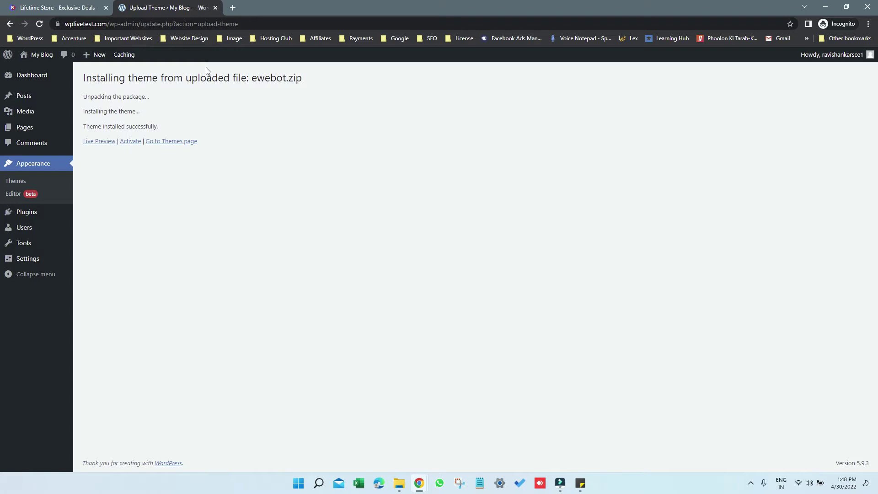
left_click(8, 183)
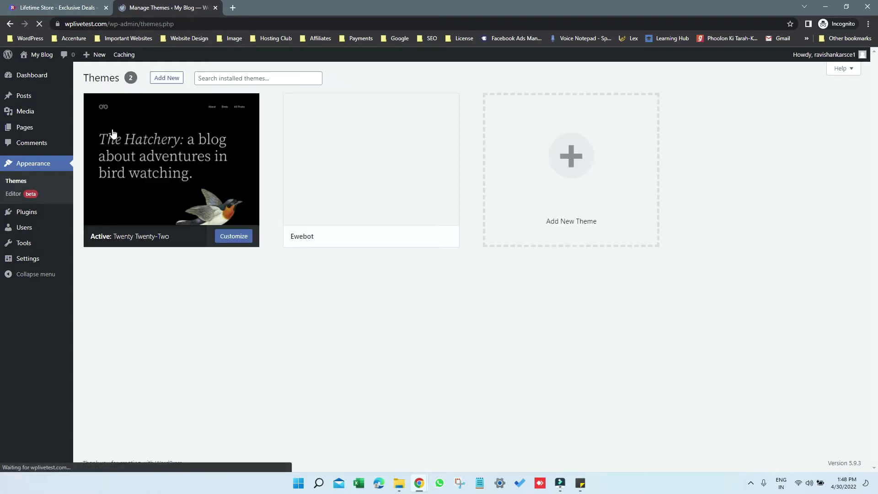
left_click(165, 81)
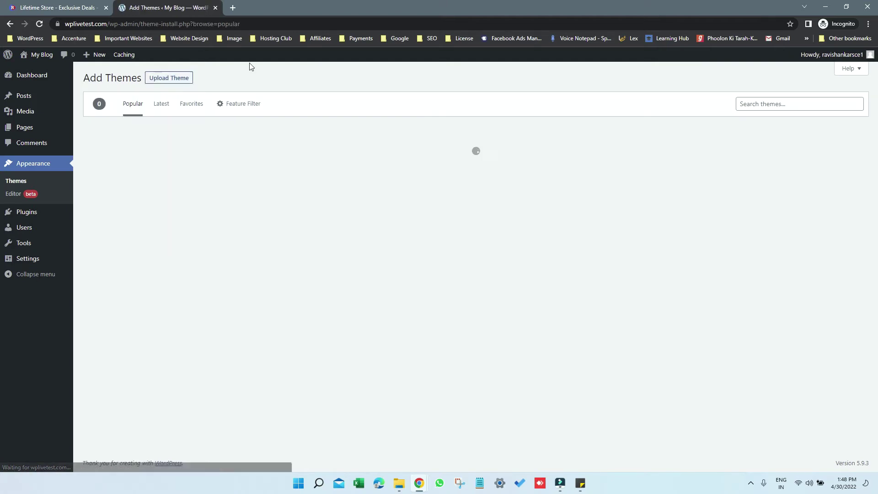
left_click(181, 81)
left_click(405, 160)
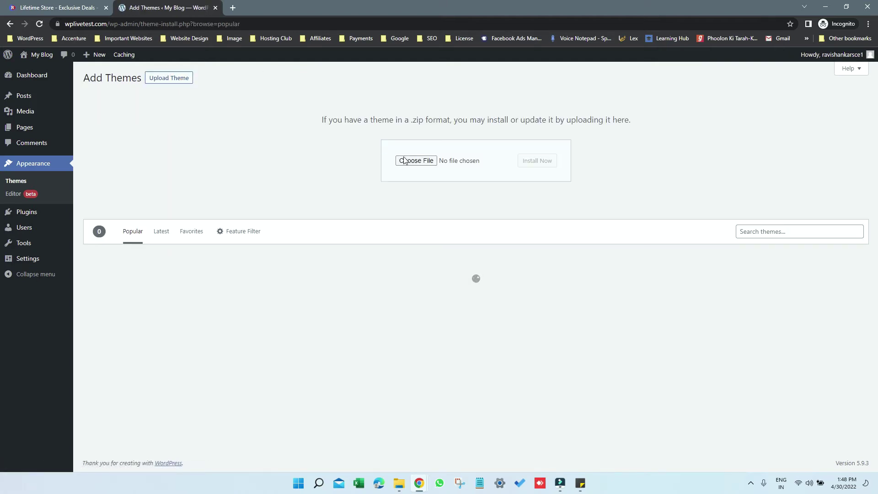
left_click(56, 26)
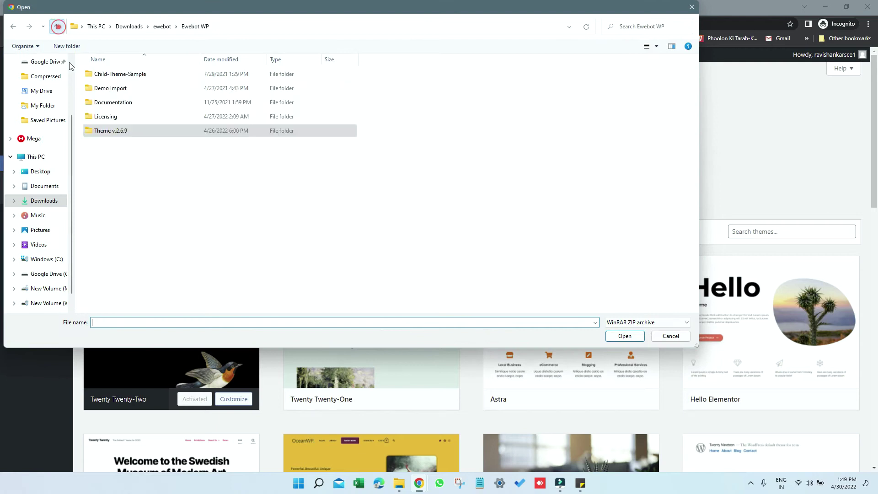
double_click(125, 74)
left_click(128, 77)
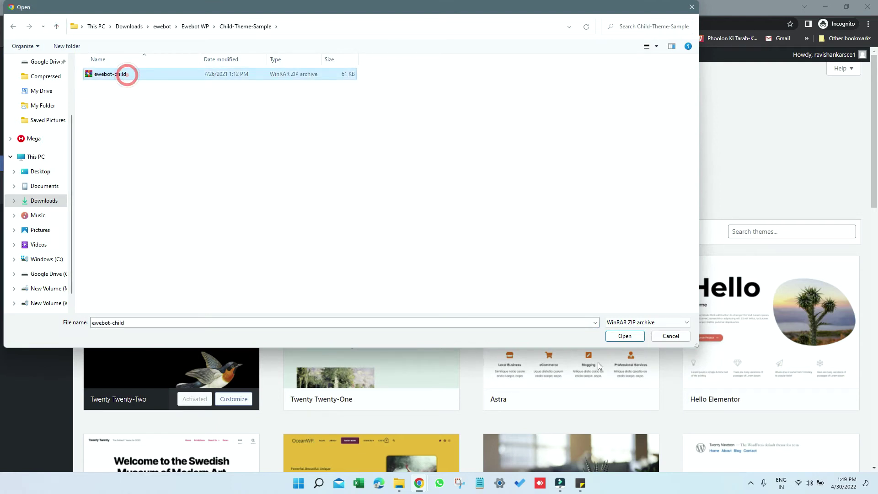
left_click(625, 335)
left_click(533, 169)
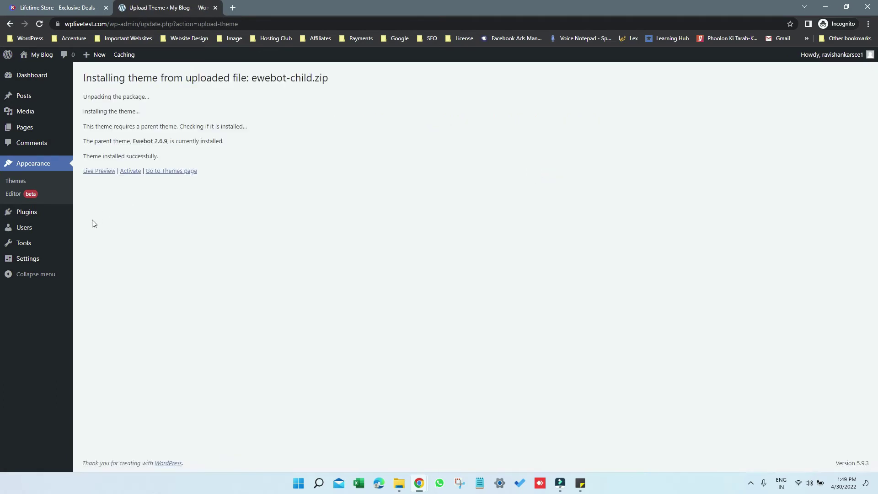
- Activate ewebot-child, then apply the Install bulk action to all 14 listed plugins
left_click(132, 172)
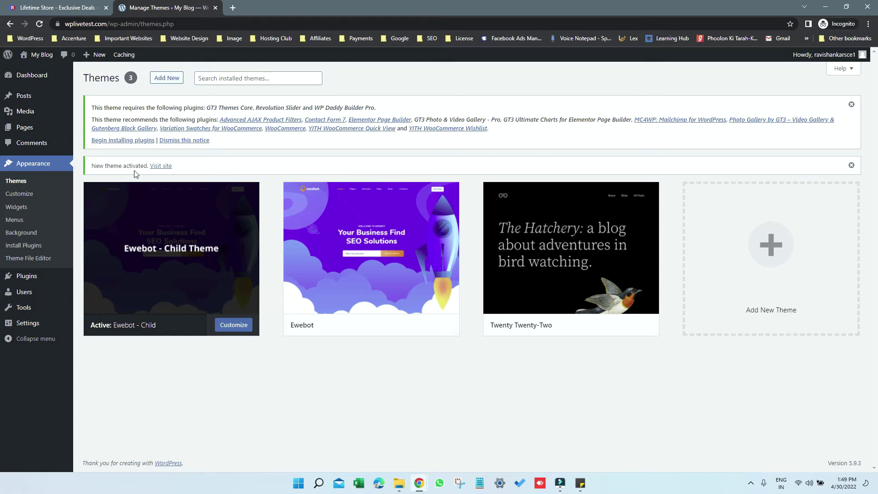
left_click(122, 141)
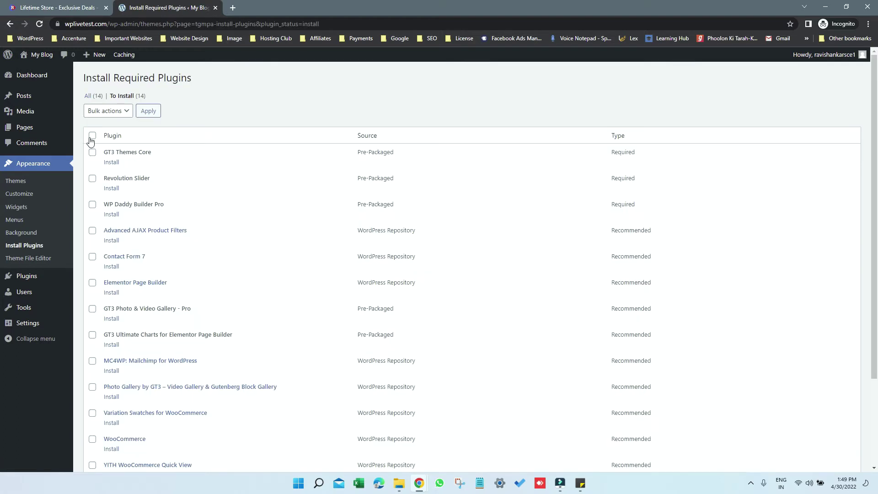
left_click(105, 112)
left_click(103, 132)
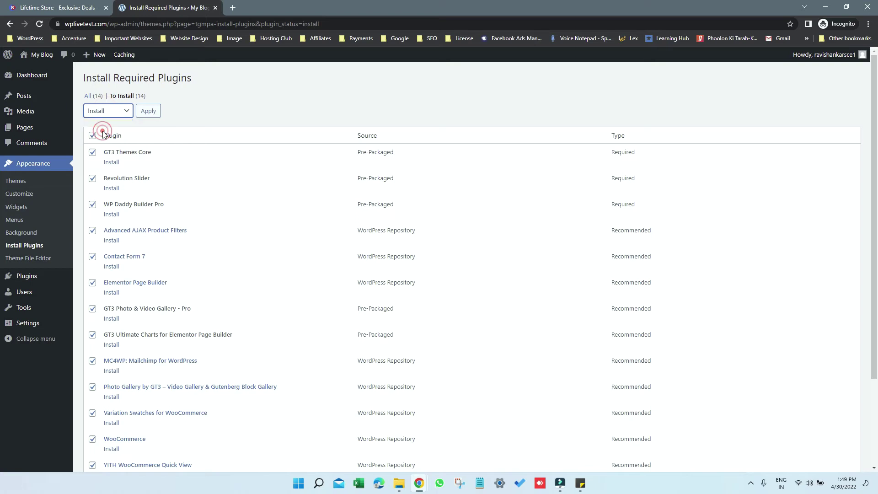
left_click(146, 113)
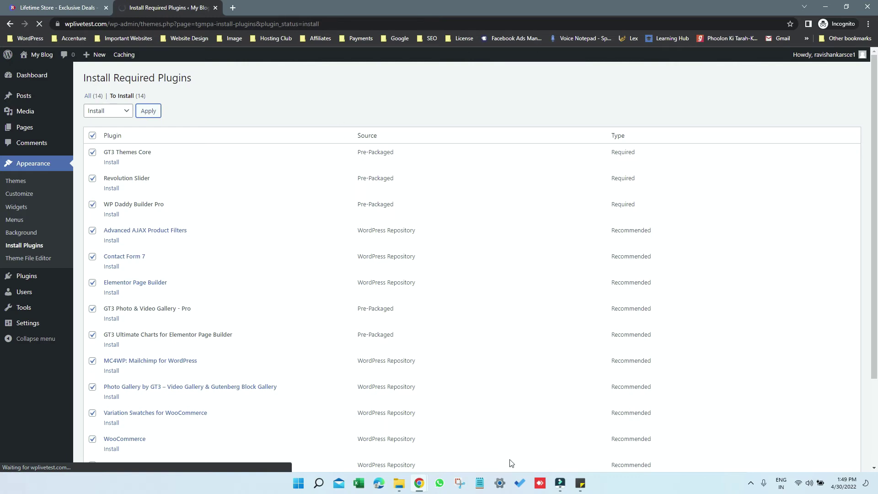
left_click(480, 483)
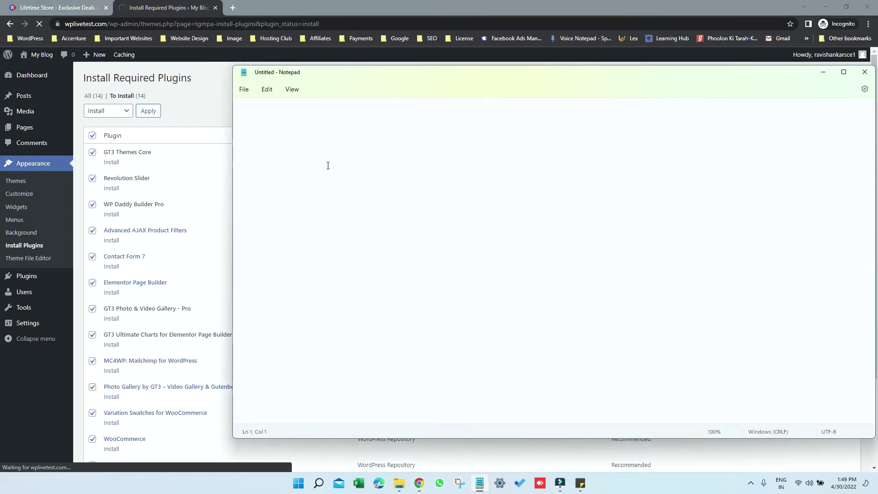
- Close the Notepad scratch note without saving it
type("7.4")
left_click(864, 73)
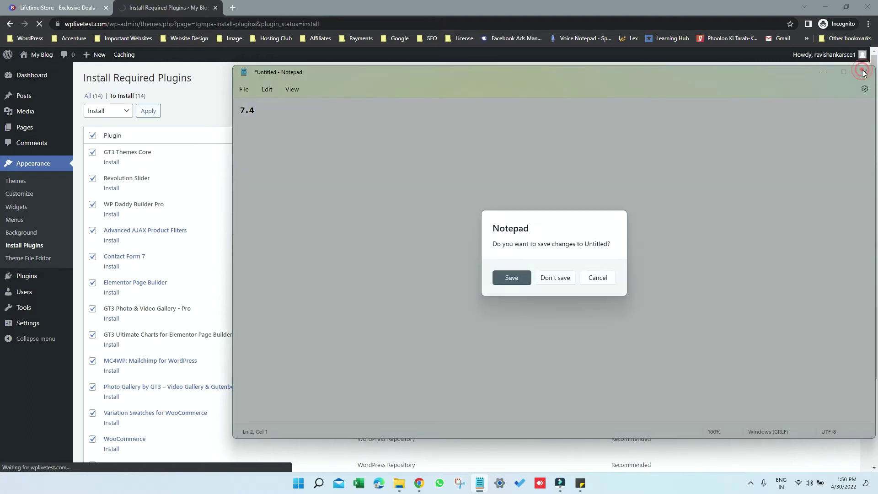
left_click(555, 278)
- View Documentation/Ewebot.pdf, then minimize it to return to the plugin installer
left_click(399, 483)
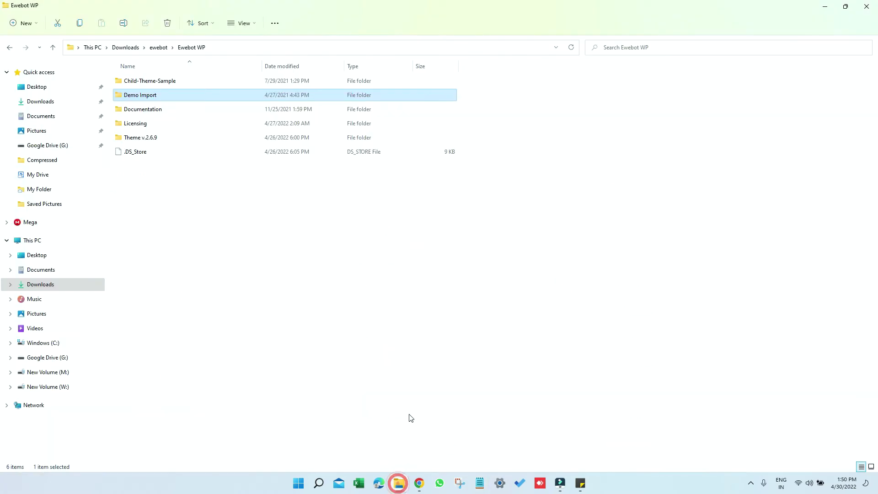
double_click(165, 108)
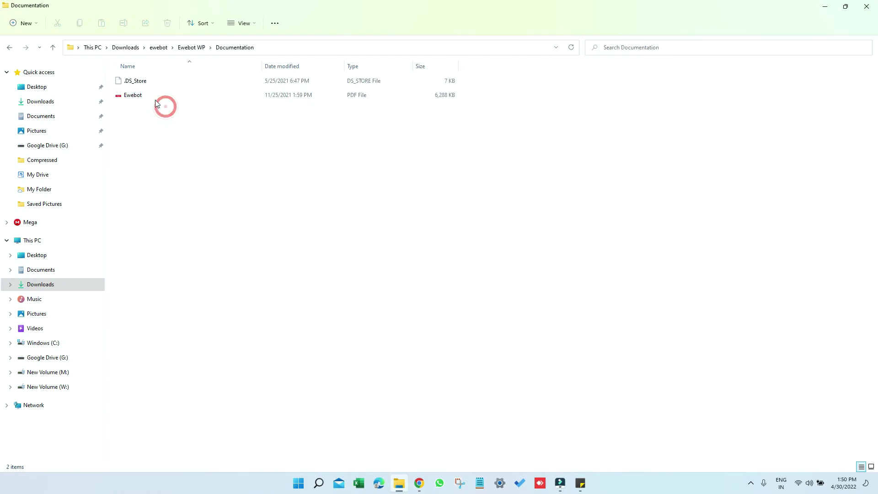
left_click(146, 99)
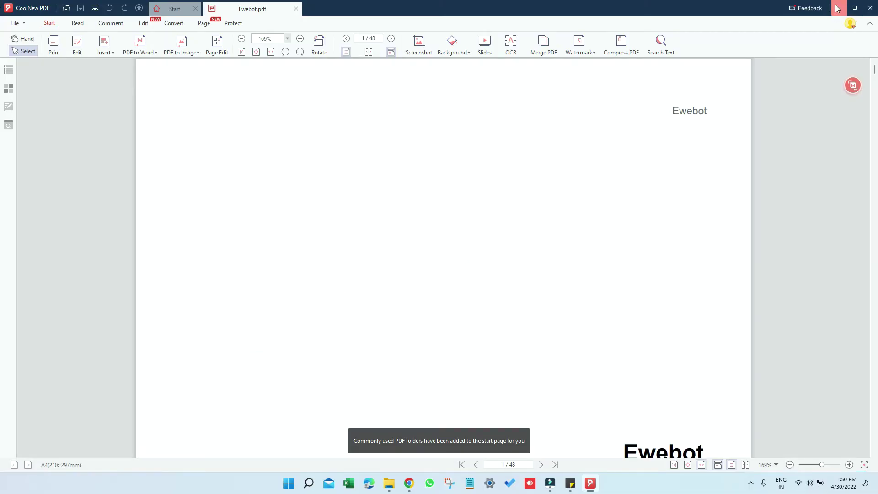
left_click(836, 8)
left_click(825, 7)
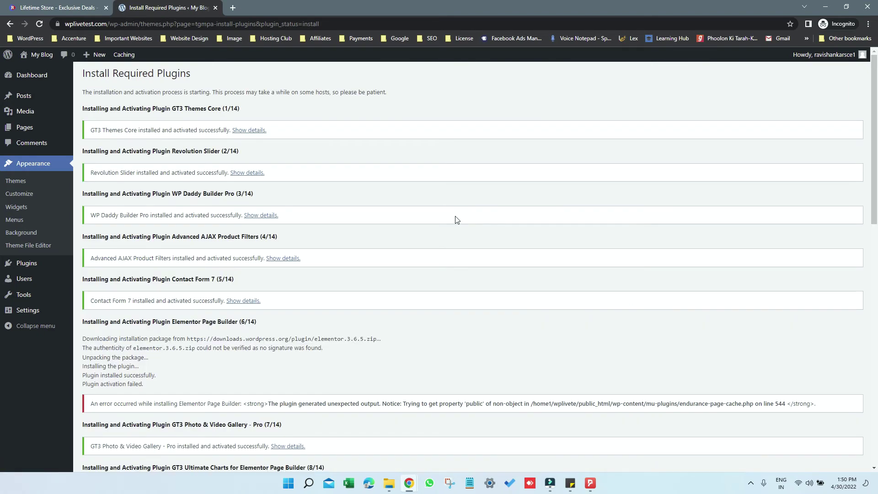
- Scroll the bulk install results and highlight Elementor Page Builder's activation error
scroll(455, 225, "down", 4)
scroll(455, 231, "down", 5)
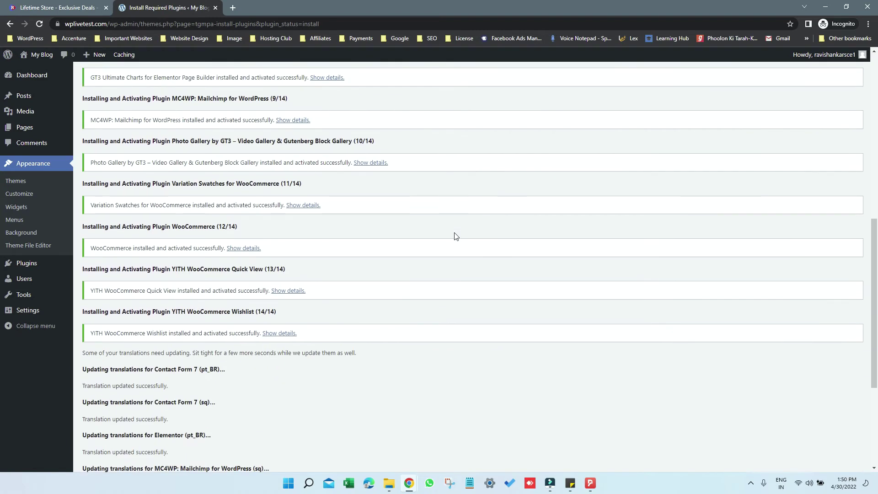
scroll(455, 237, "down", 4)
scroll(458, 240, "up", 5)
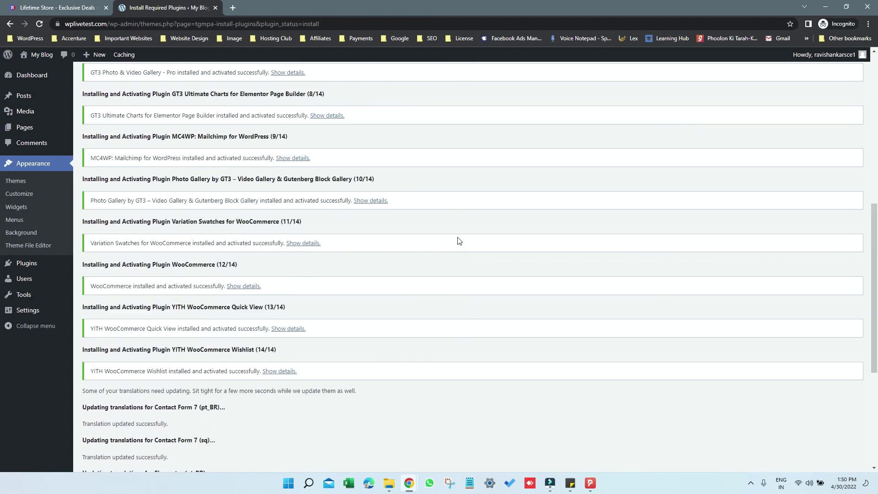
scroll(458, 240, "up", 7)
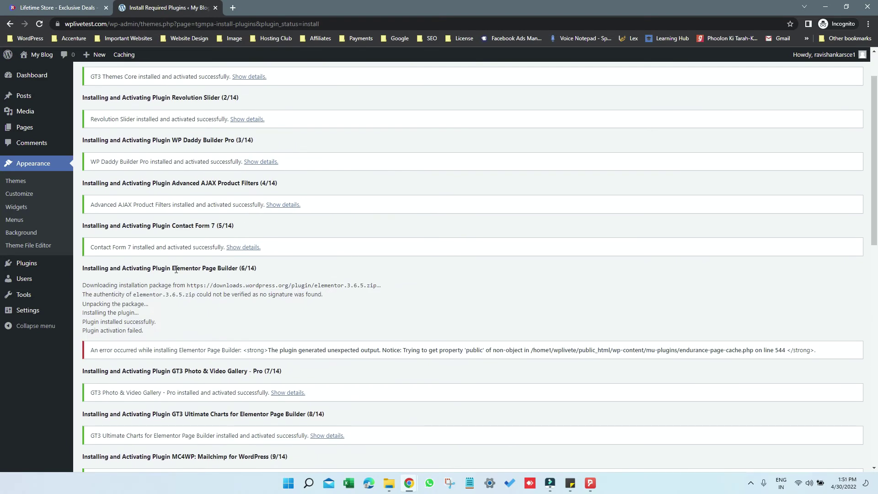
left_click_drag(174, 268, 239, 268)
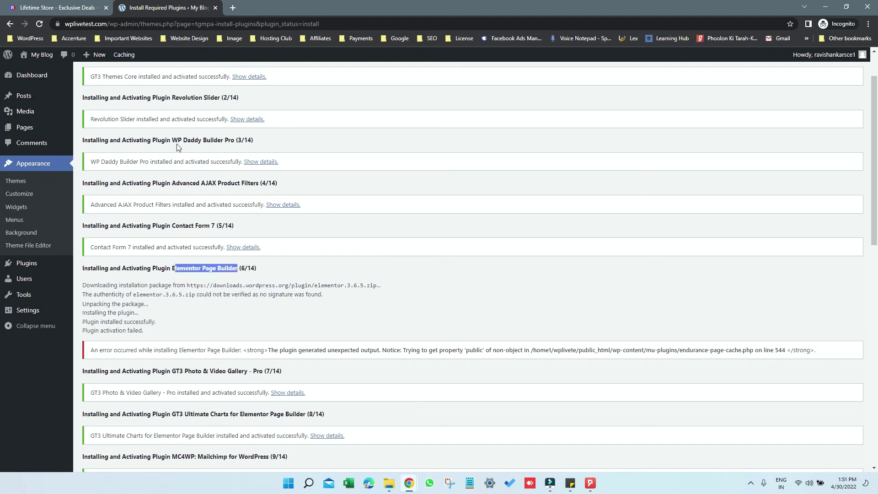
scroll(50, 136, "up", 2)
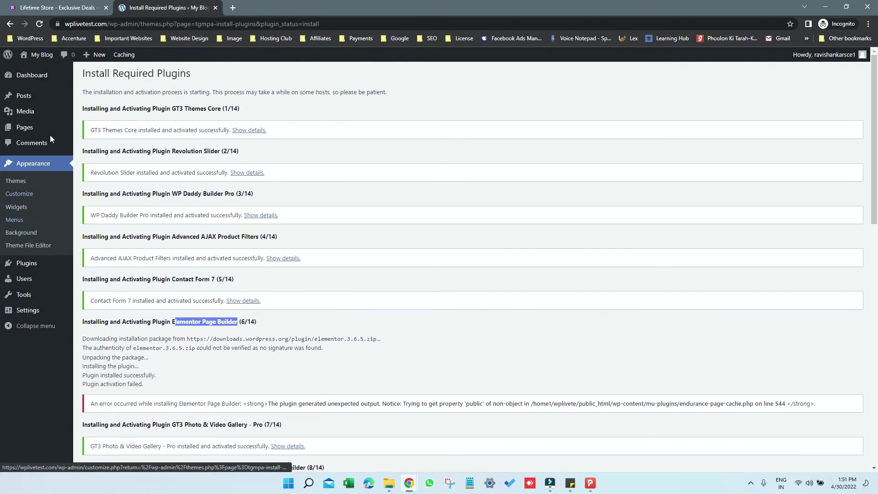
- Open Plugins > Installed Plugins and check that Elementor is among the 15 active plugins
left_click(32, 76)
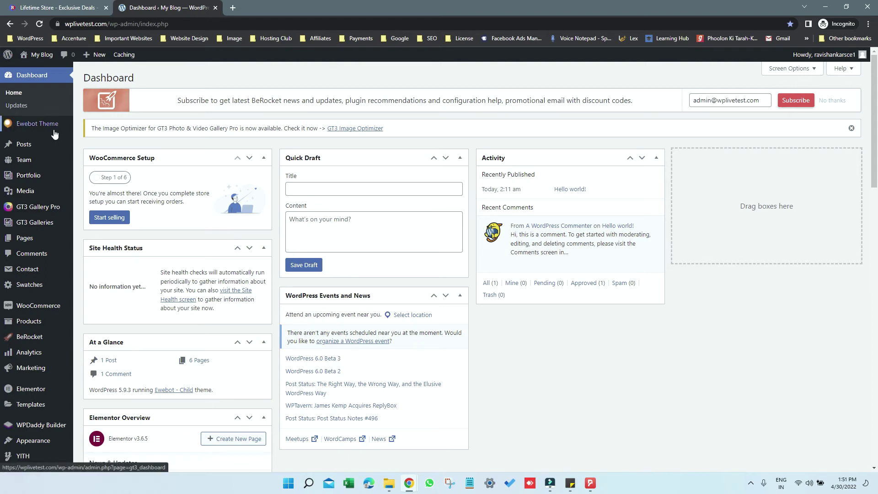
mouse_move(38, 207)
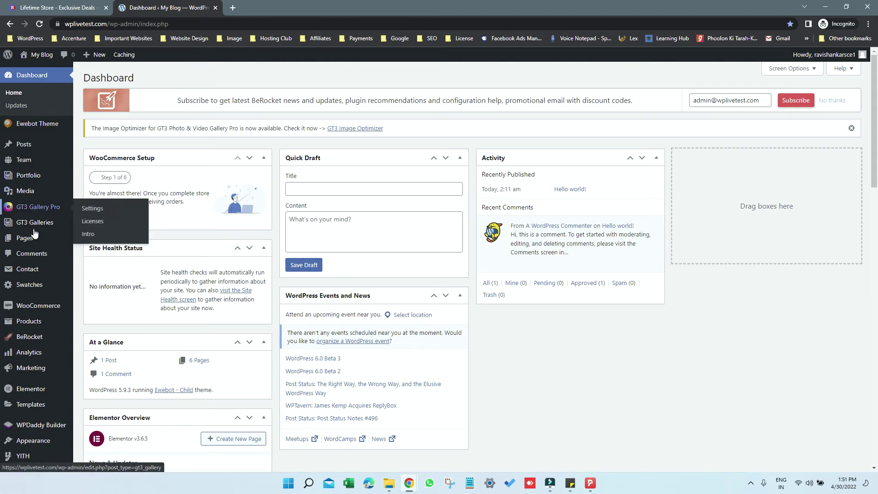
scroll(37, 231, "down", 3)
scroll(38, 232, "down", 2)
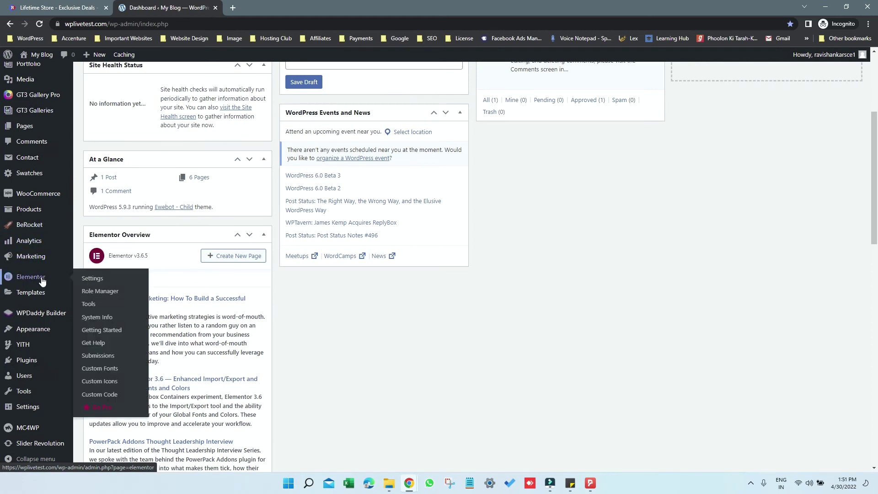
left_click(23, 361)
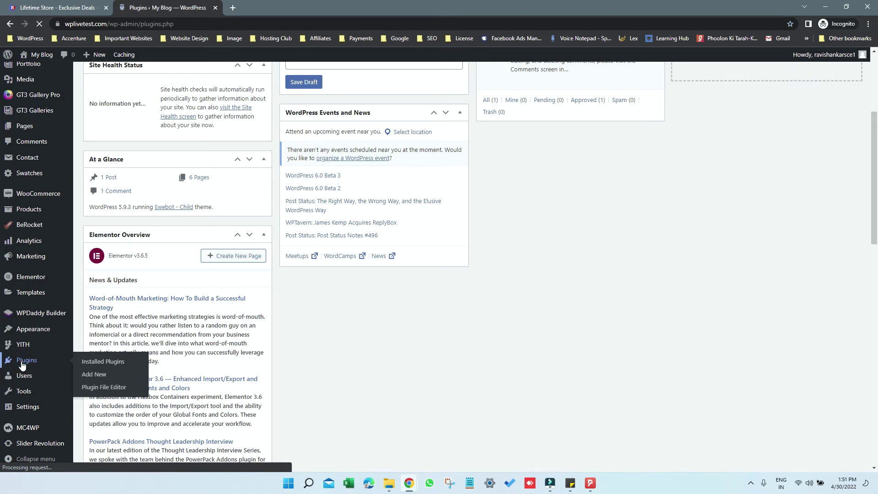
scroll(210, 275, "down", 3)
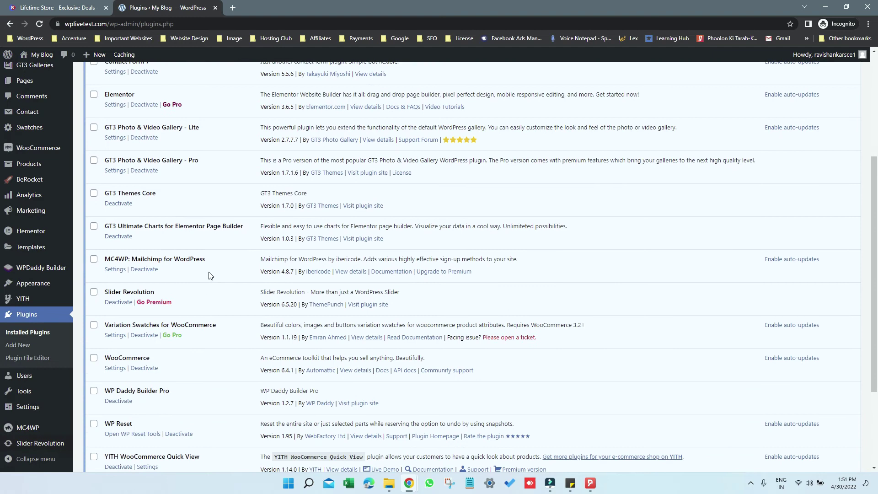
scroll(210, 275, "down", 2)
scroll(210, 276, "up", 3)
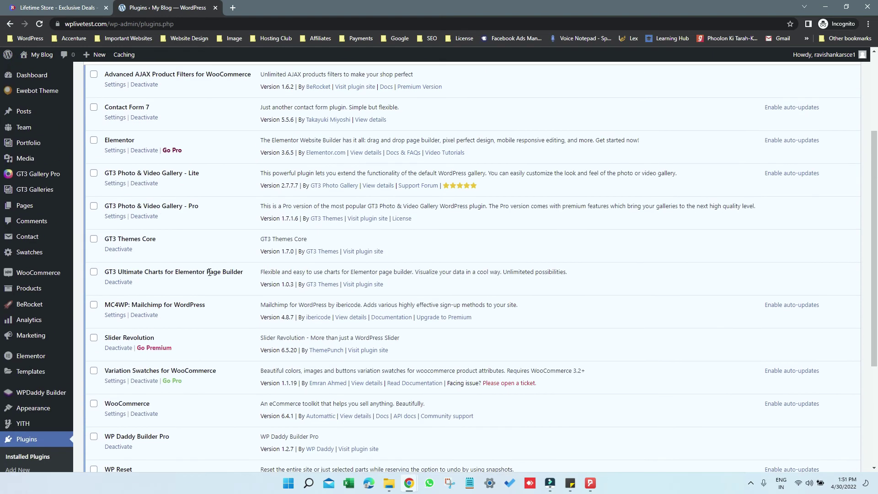
scroll(209, 273, "up", 2)
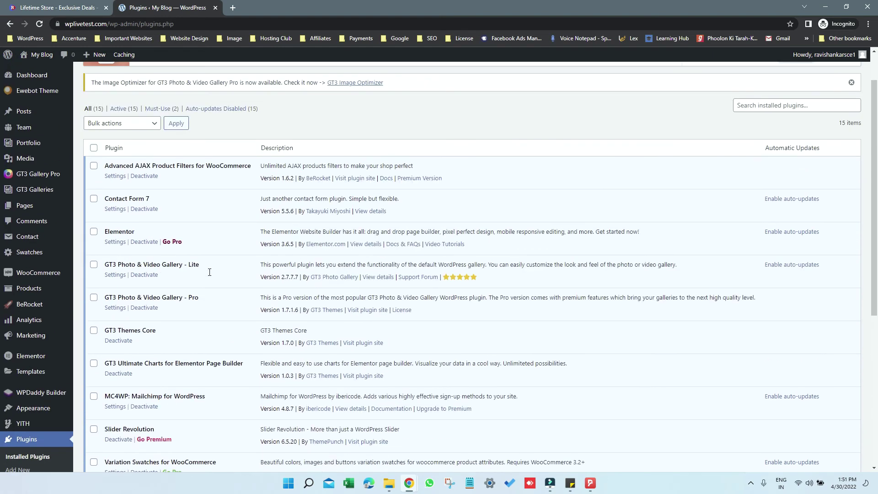
double_click(117, 232)
scroll(117, 247, "up", 1)
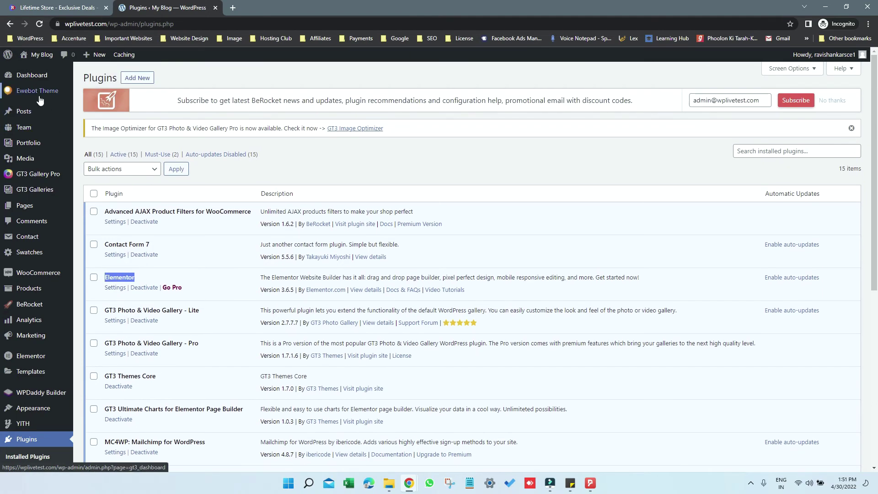
left_click(38, 98)
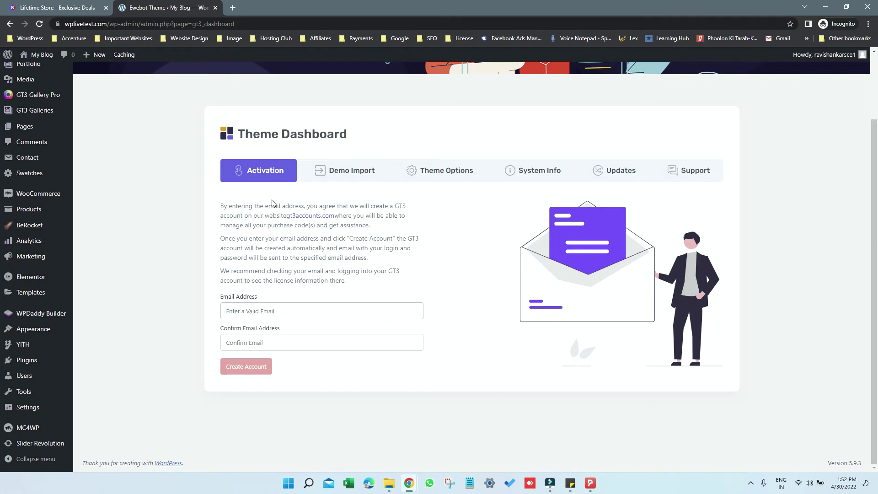
left_click(351, 171)
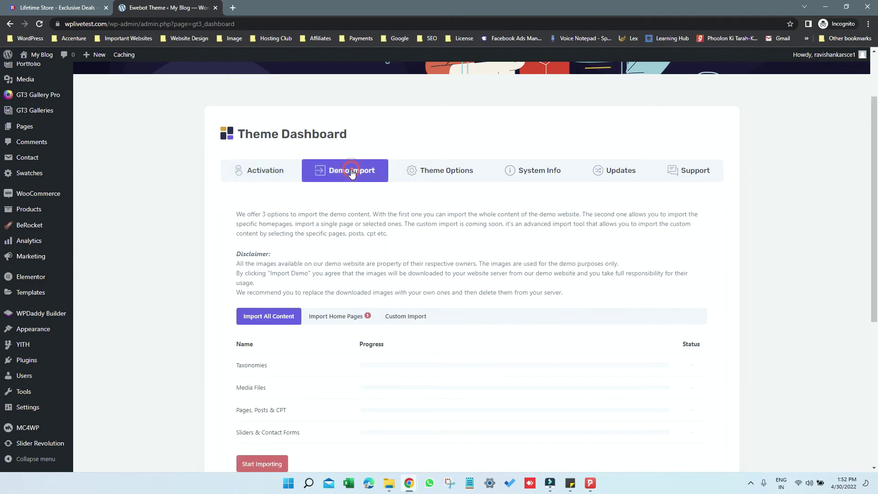
scroll(336, 233, "down", 4)
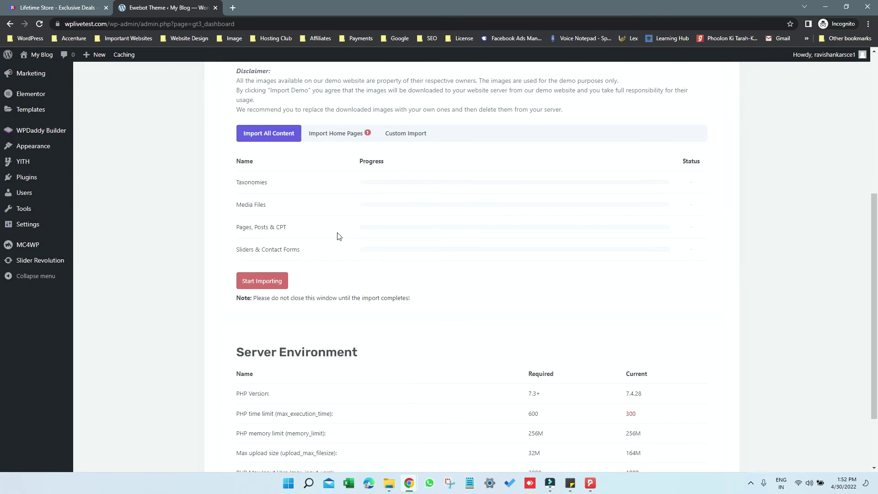
scroll(339, 237, "down", 2)
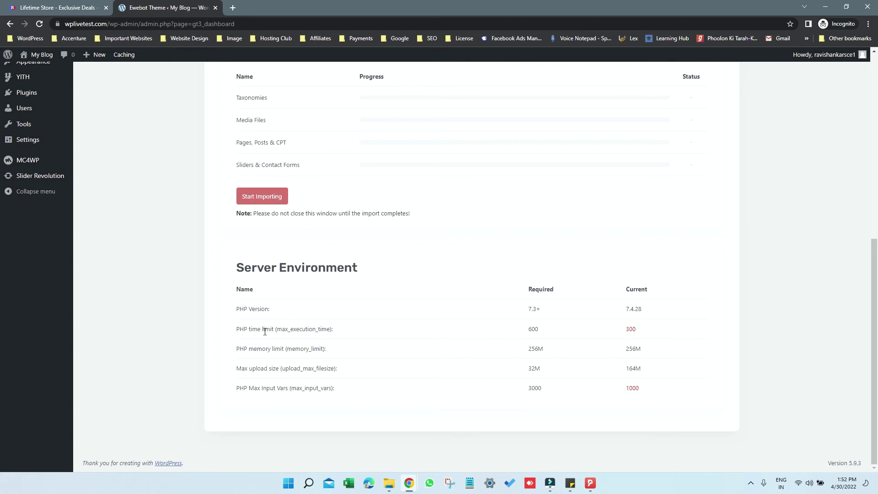
left_click_drag(659, 390, 298, 287)
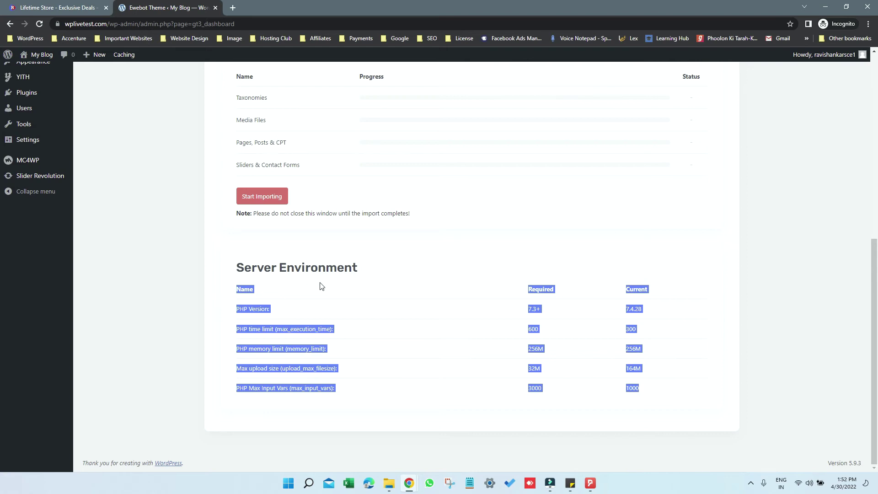
left_click(432, 268)
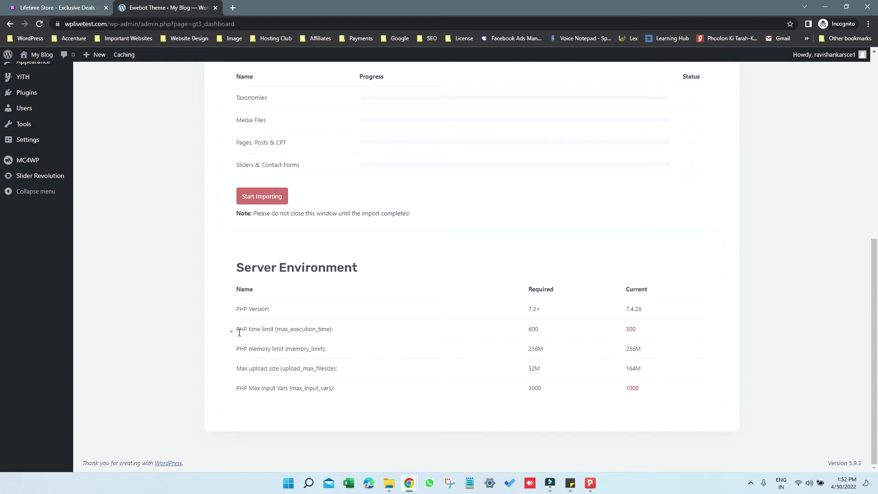
left_click_drag(238, 331, 231, 329)
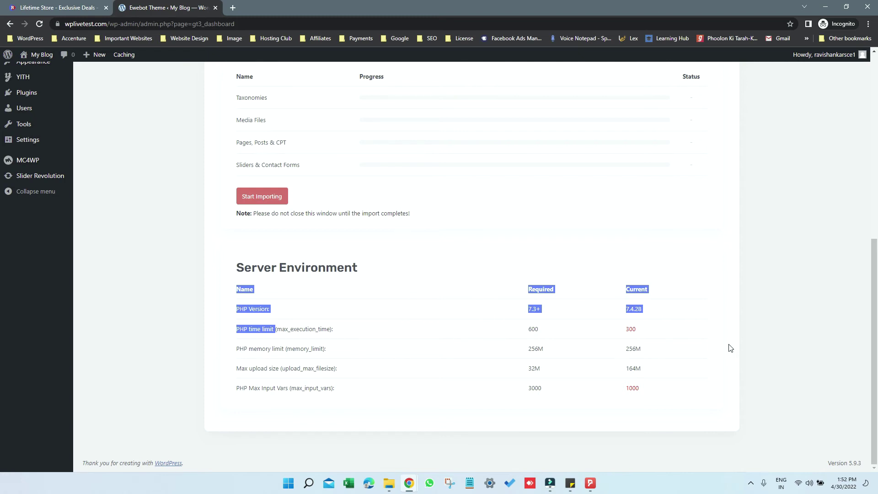
left_click(767, 340)
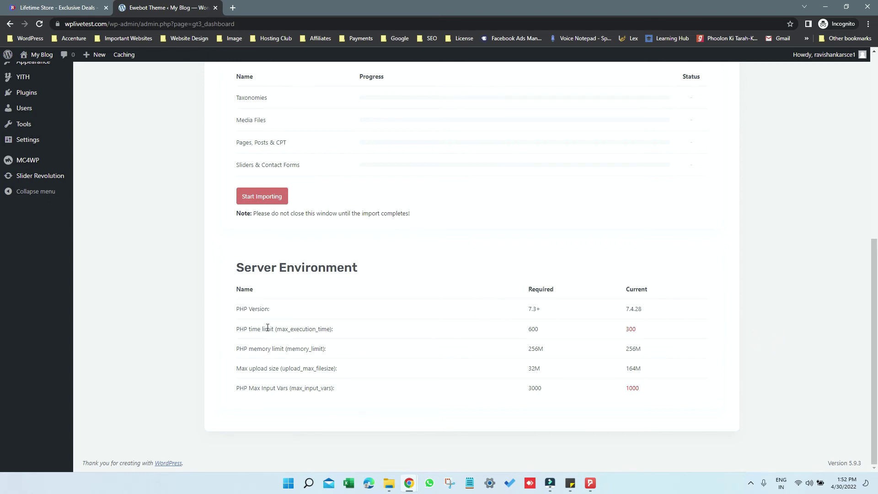
mouse_move(235, 309)
left_mouse_down()
mouse_move(363, 324)
mouse_move(664, 408)
left_mouse_up()
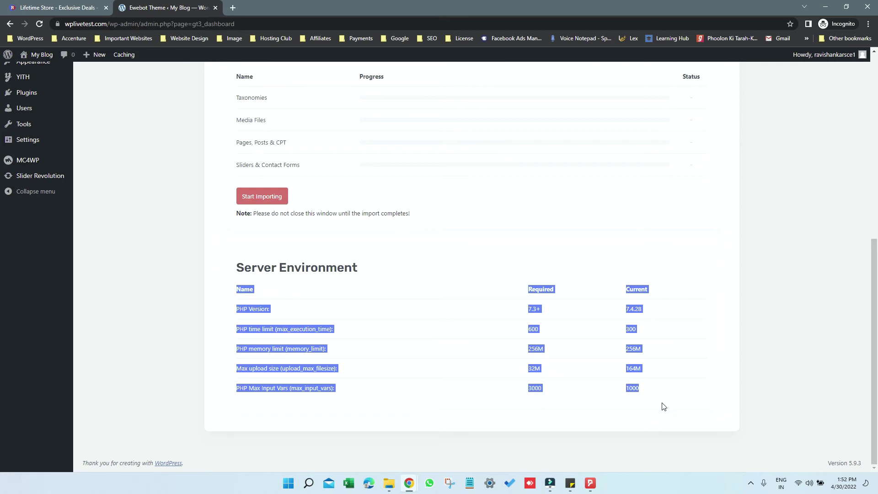
scroll(612, 361, "up", 4)
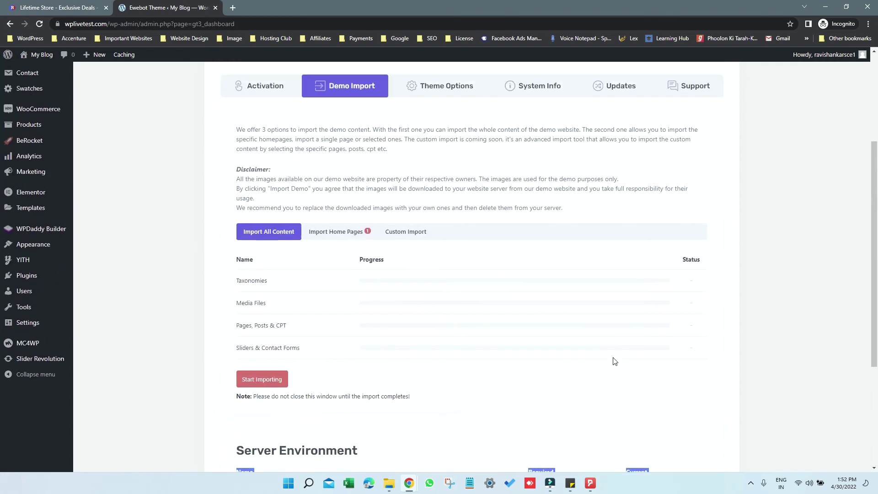
- Choose Import All Content, start importing, and watch Taxonomies and Media Files rows complete
left_click(484, 391)
left_click(328, 234)
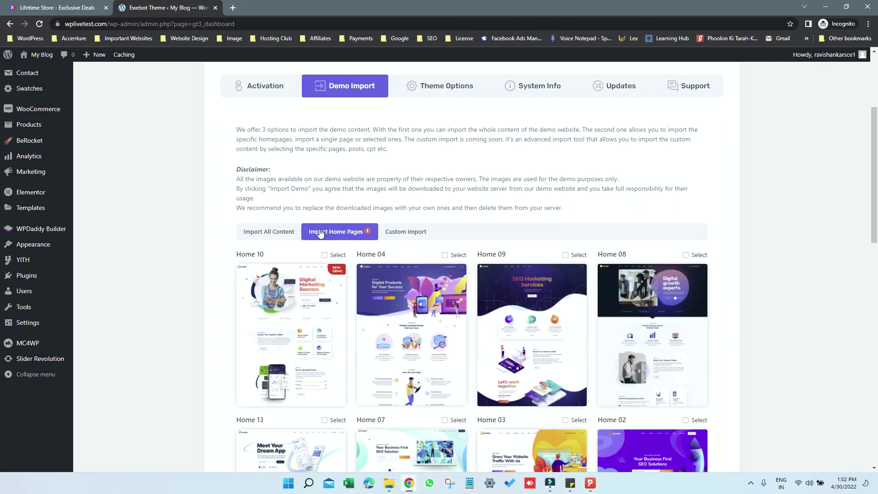
left_click(281, 234)
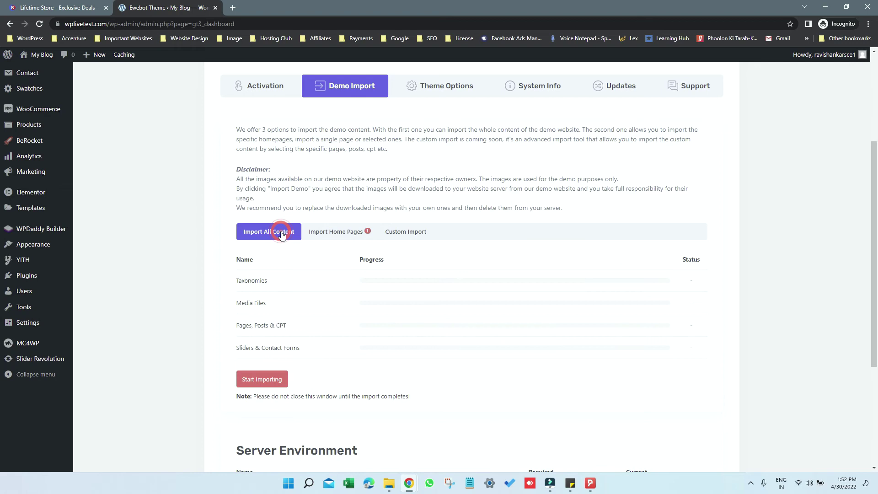
left_click(261, 389)
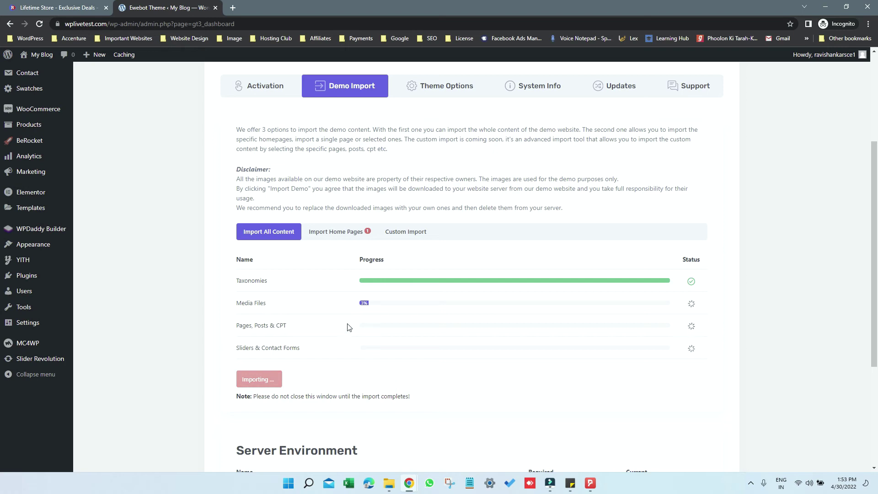
triple_click(248, 301)
triple_click(255, 281)
left_click(246, 328)
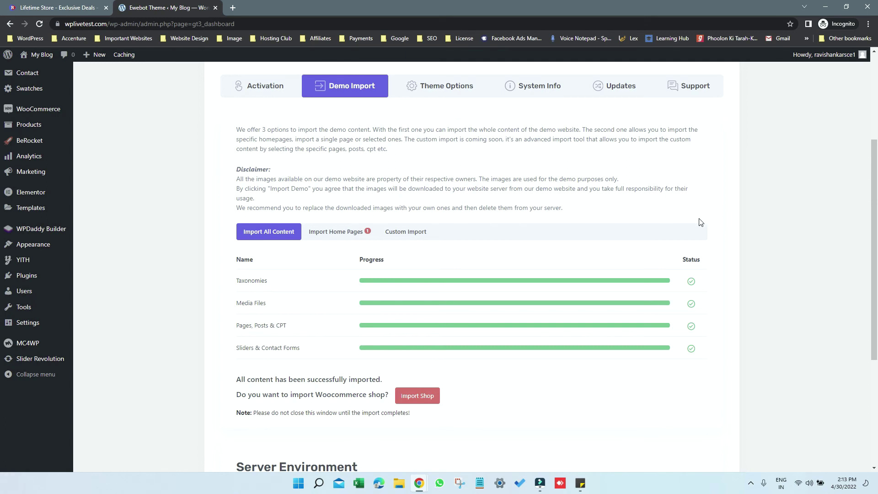
- Start the WooCommerce shop demo product import
scroll(393, 238, "down", 1)
scroll(423, 295, "down", 1)
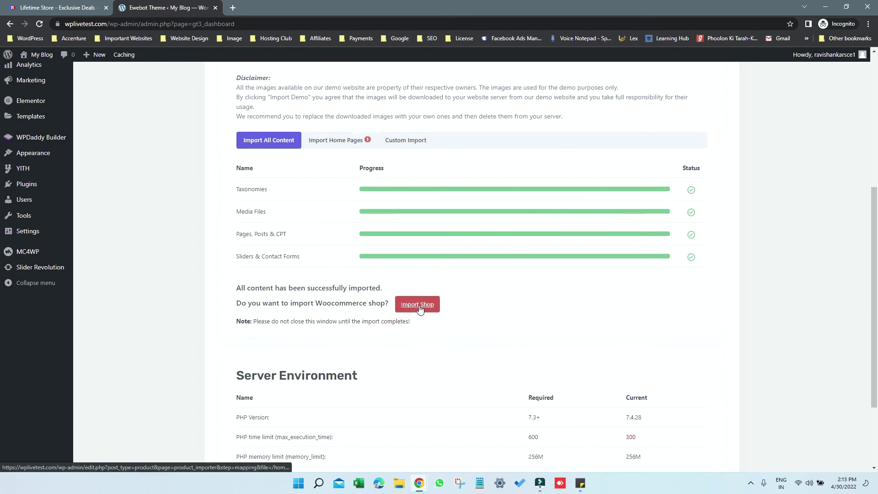
left_click(420, 310)
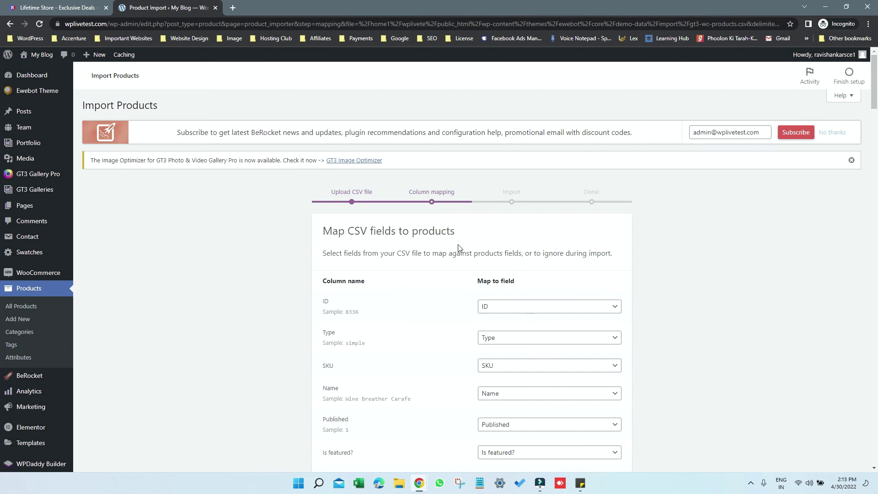
- Keep the default column mapping and run the importer for the 46 products in gt3-wc-products.csv
scroll(461, 245, "down", 2)
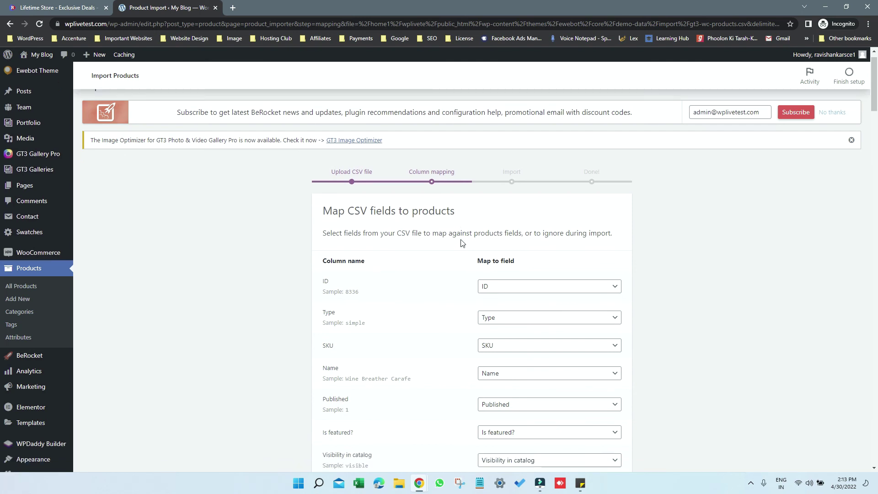
scroll(461, 242, "down", 4)
scroll(461, 240, "down", 2)
scroll(461, 239, "down", 8)
scroll(460, 240, "down", 8)
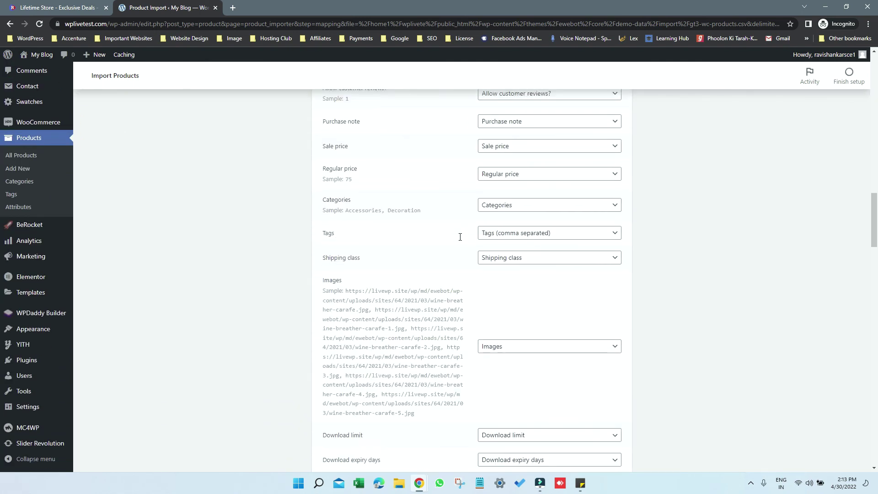
scroll(460, 240, "down", 8)
scroll(460, 239, "down", 8)
scroll(459, 238, "down", 8)
scroll(459, 237, "down", 8)
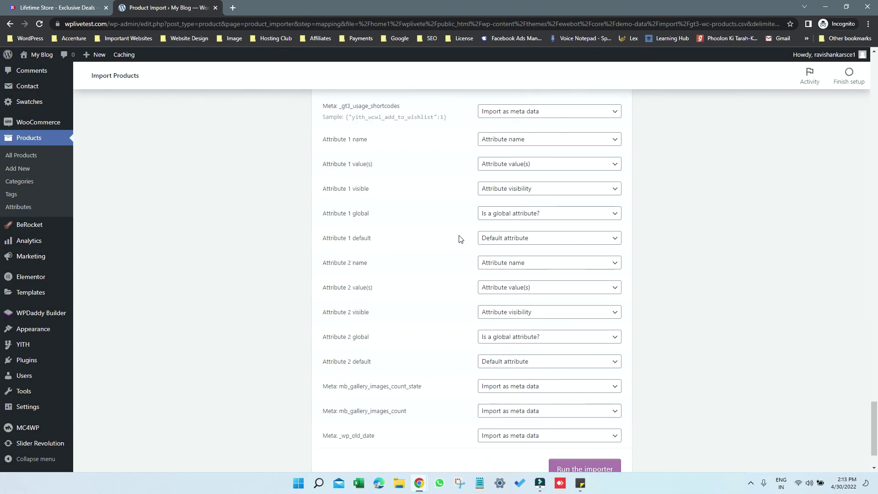
scroll(459, 238, "down", 4)
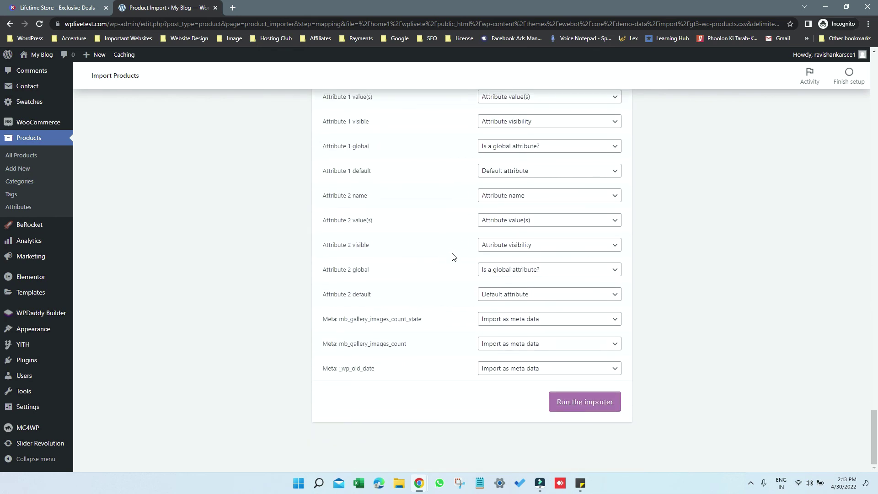
left_click(592, 407)
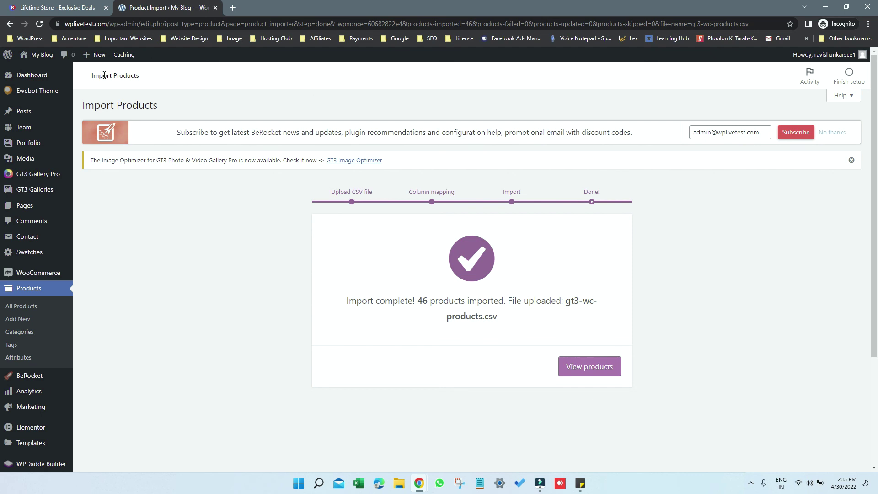
- Open the live site in a new tab and scroll into the Ewebot home page
mouse_move(38, 54)
right_click(30, 67)
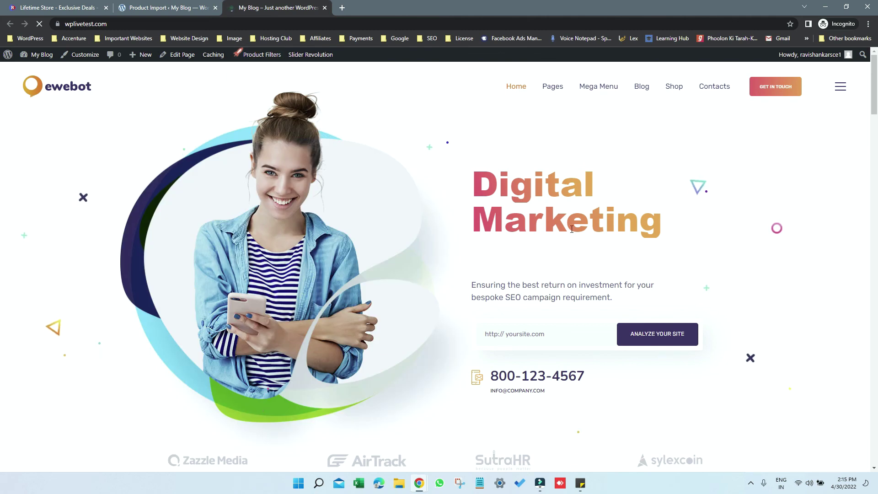
scroll(568, 222, "down", 8)
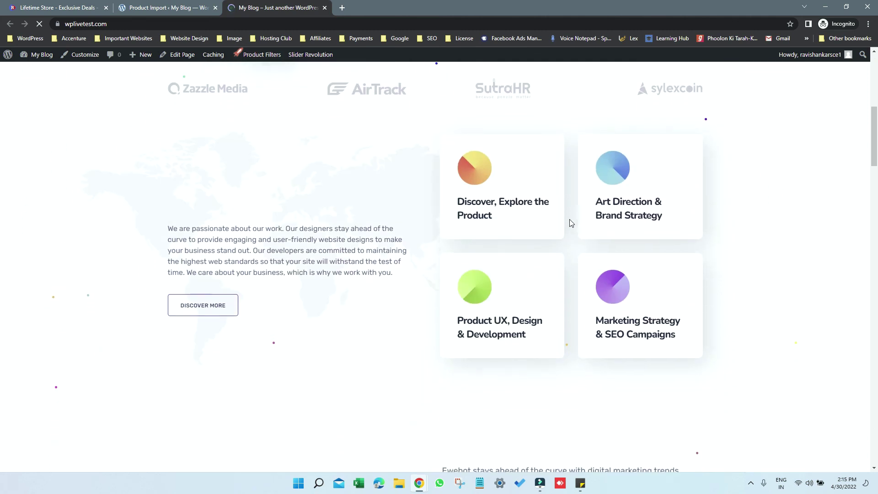
scroll(570, 222, "down", 4)
scroll(570, 223, "down", 5)
scroll(569, 220, "down", 4)
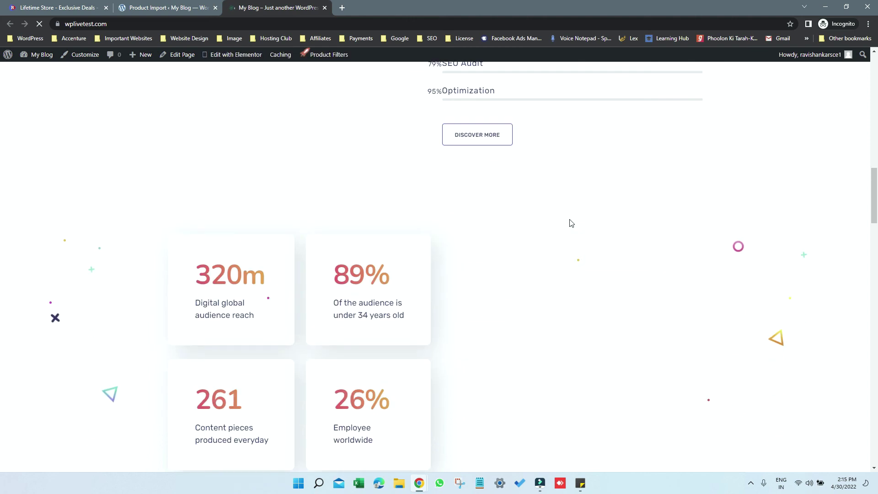
scroll(569, 220, "down", 2)
scroll(570, 219, "down", 6)
- Review the remaining Ewebot home page sections, then return to the Lifetime Deals tab
scroll(570, 220, "down", 6)
scroll(570, 220, "down", 5)
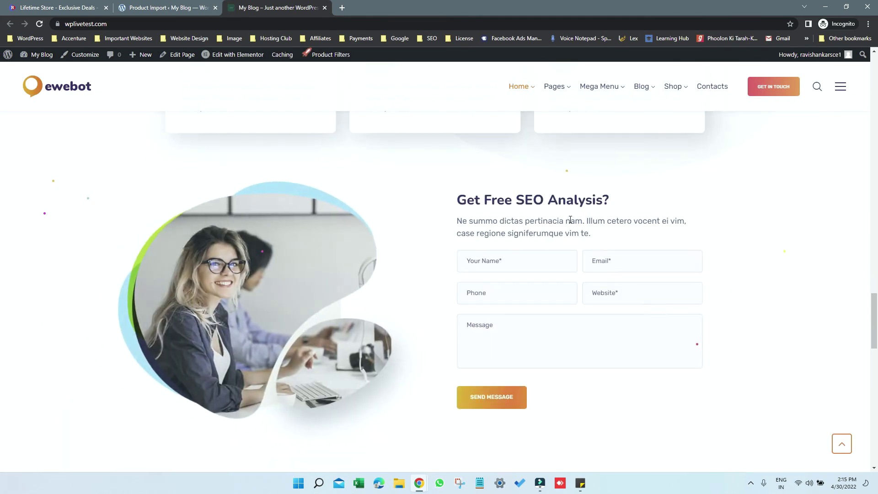
scroll(571, 222, "down", 5)
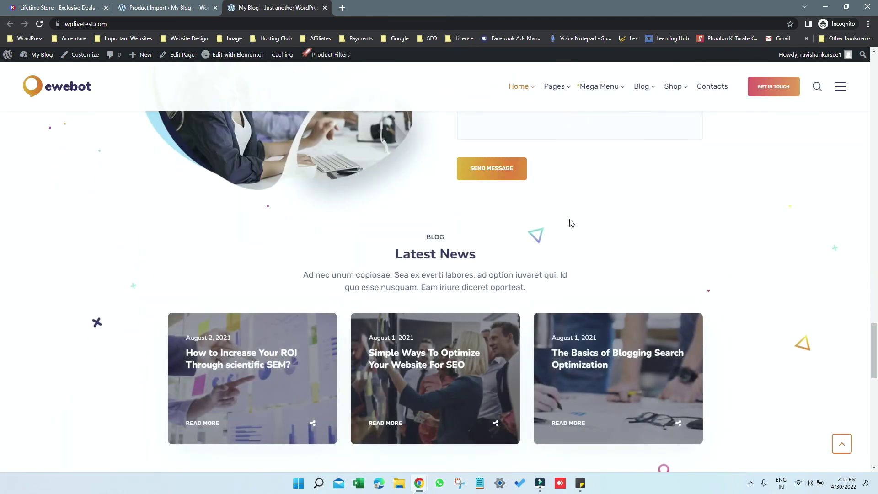
scroll(569, 214, "down", 4)
scroll(517, 216, "up", 5)
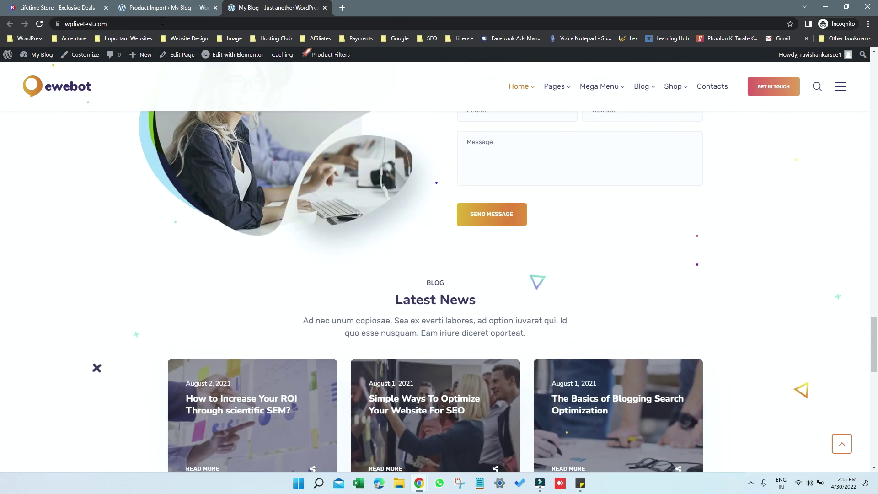
key("ctrl+Tab")
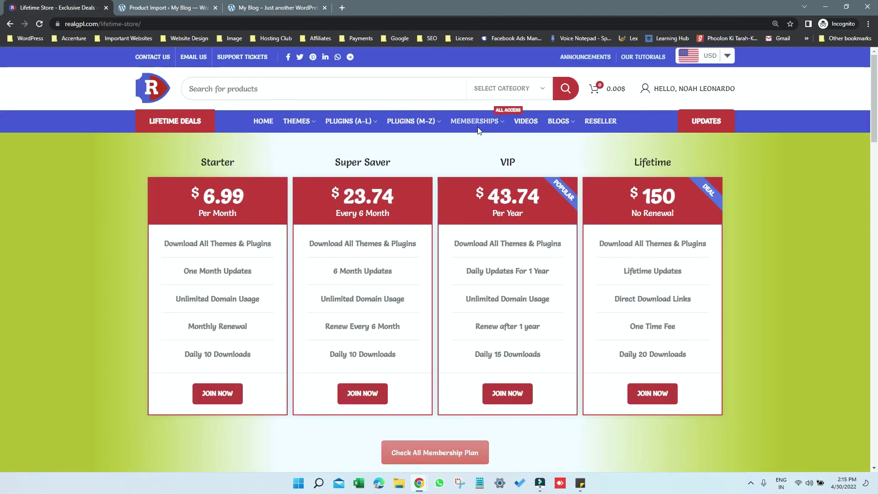
mouse_move(474, 121)
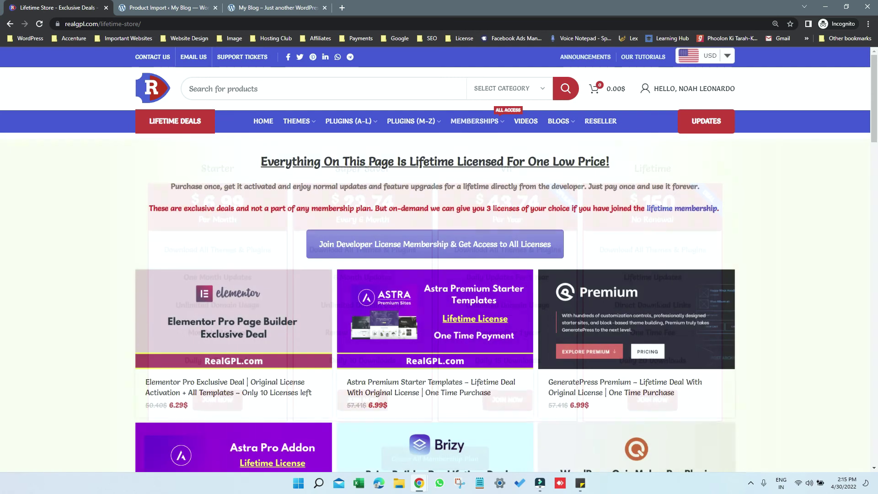
scroll(451, 185, "down", 3)
scroll(451, 185, "down", 3)
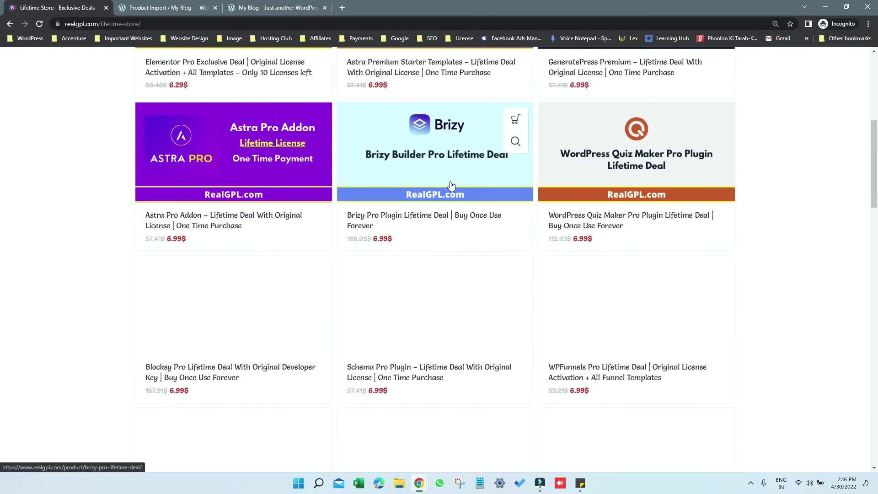
scroll(433, 179, "up", 5)
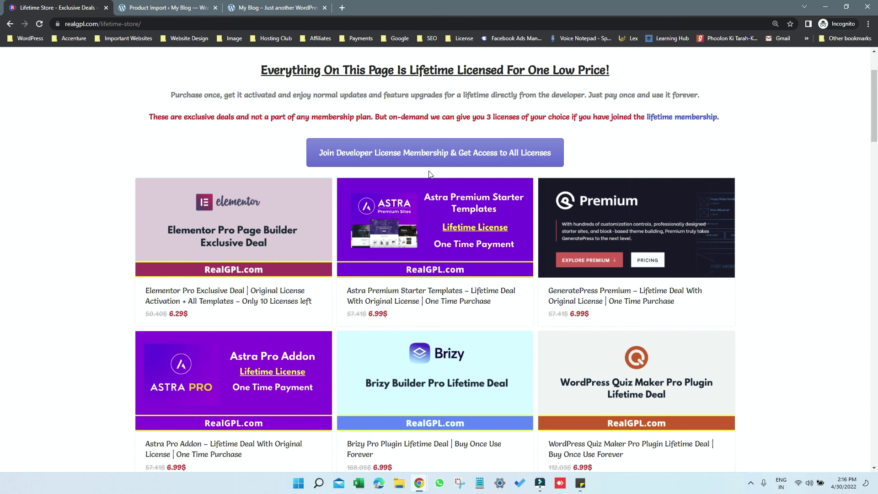
scroll(429, 174, "up", 2)
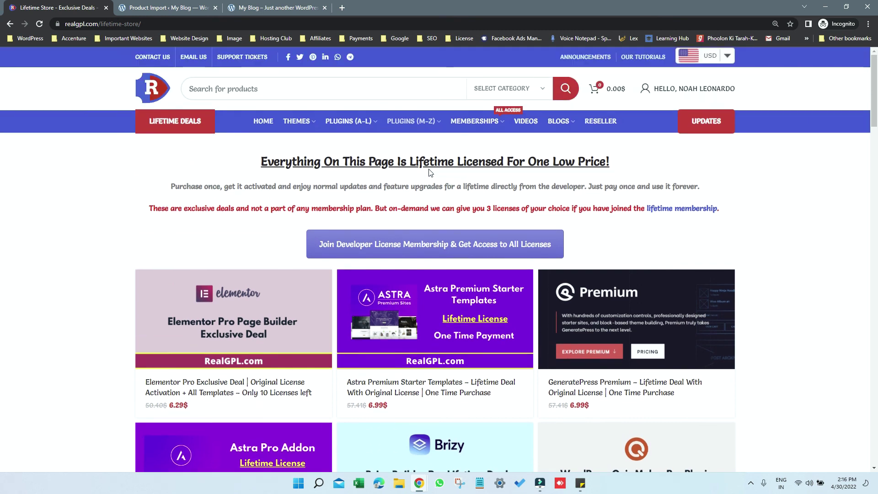